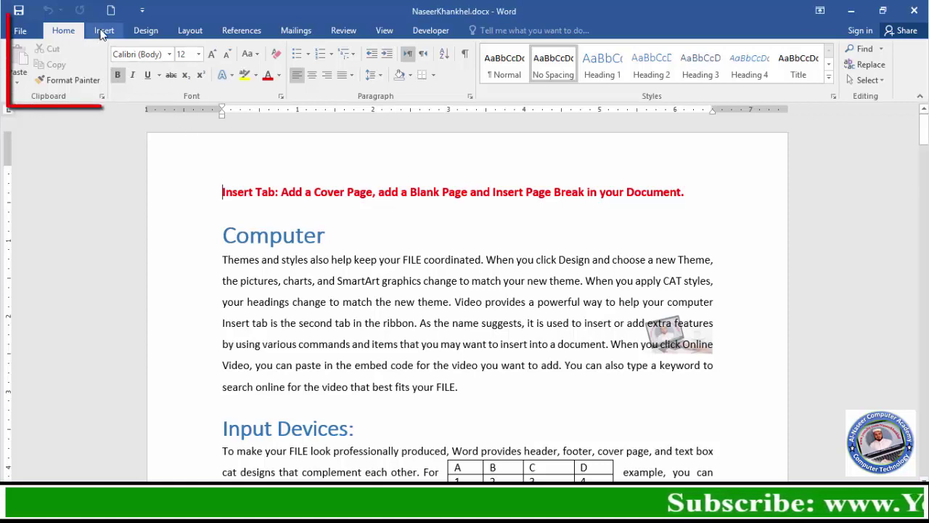
Switch the ribbon to the Insert tab for NaseerKhankhel.docx
{"action": "left_click", "coordinate": [102, 34]}
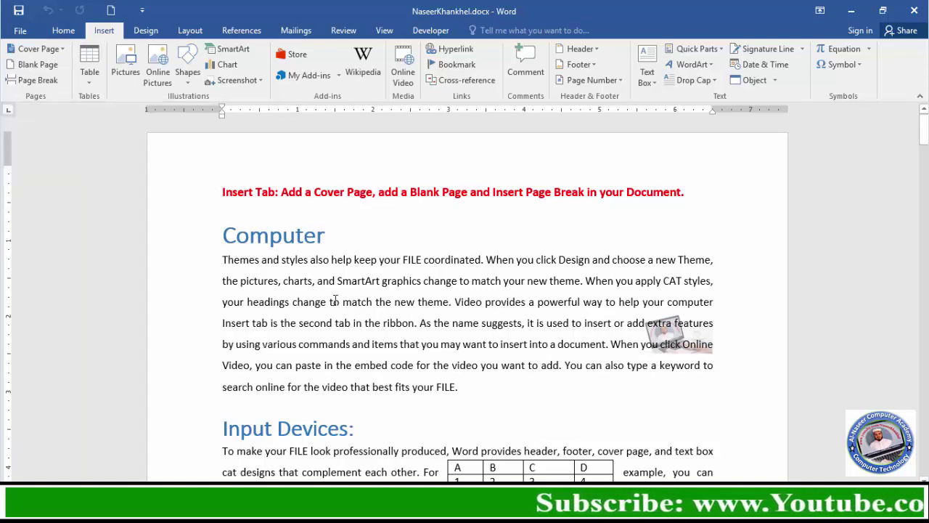
Skim down the document and back to the top, then open the Cover Page gallery
{"action": "scroll", "coordinate": [374, 305], "scroll_direction": "down", "scroll_amount": 3}
{"action": "scroll", "coordinate": [392, 294], "scroll_direction": "down", "scroll_amount": 3}
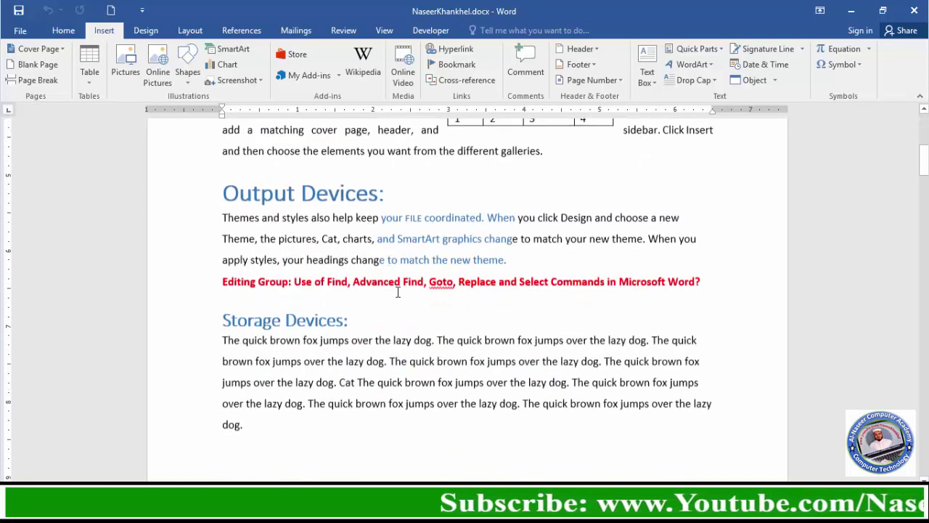
{"action": "scroll", "coordinate": [399, 291], "scroll_direction": "down", "scroll_amount": 3}
{"action": "scroll", "coordinate": [399, 295], "scroll_direction": "down", "scroll_amount": 4}
{"action": "scroll", "coordinate": [399, 295], "scroll_direction": "down", "scroll_amount": 3}
{"action": "scroll", "coordinate": [400, 294], "scroll_direction": "down", "scroll_amount": 4}
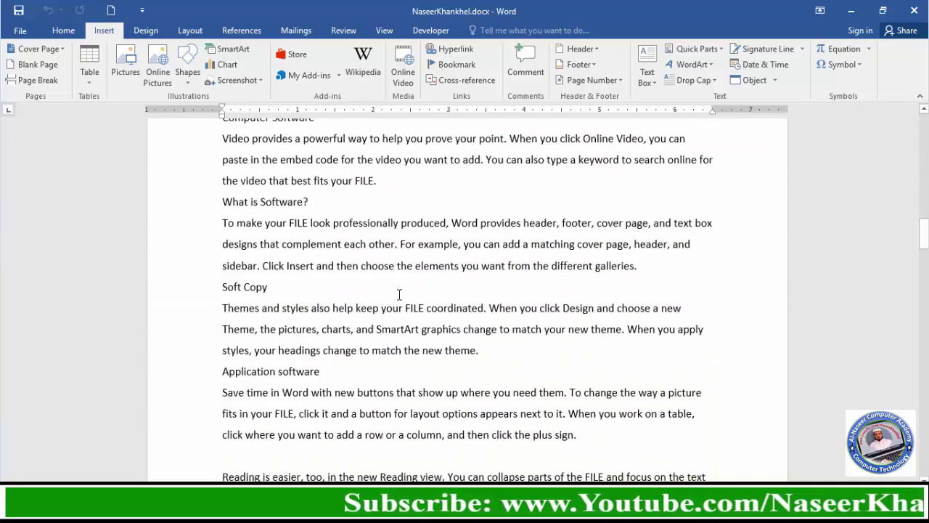
{"action": "scroll", "coordinate": [399, 293], "scroll_direction": "down", "scroll_amount": 4}
{"action": "scroll", "coordinate": [400, 299], "scroll_direction": "down", "scroll_amount": 4}
{"action": "scroll", "coordinate": [400, 299], "scroll_direction": "up", "scroll_amount": 3}
{"action": "scroll", "coordinate": [401, 299], "scroll_direction": "up", "scroll_amount": 4}
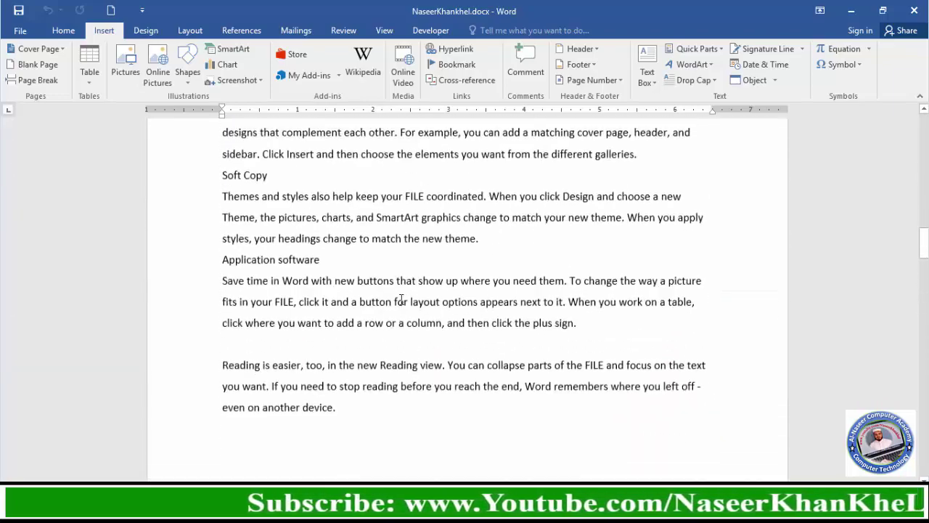
{"action": "scroll", "coordinate": [401, 299], "scroll_direction": "up", "scroll_amount": 4}
{"action": "scroll", "coordinate": [401, 299], "scroll_direction": "up", "scroll_amount": 4}
{"action": "scroll", "coordinate": [401, 299], "scroll_direction": "up", "scroll_amount": 4}
{"action": "scroll", "coordinate": [400, 299], "scroll_direction": "up", "scroll_amount": 4}
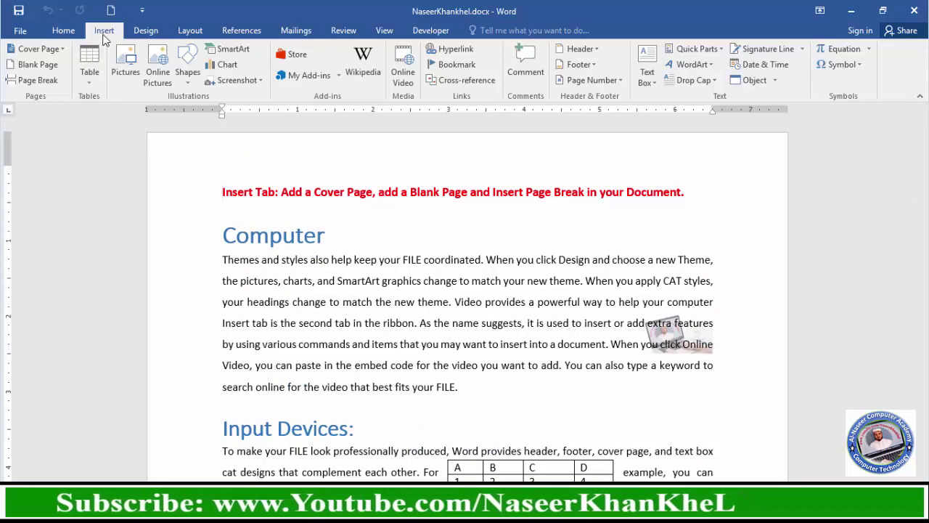
{"action": "left_click", "coordinate": [65, 52]}
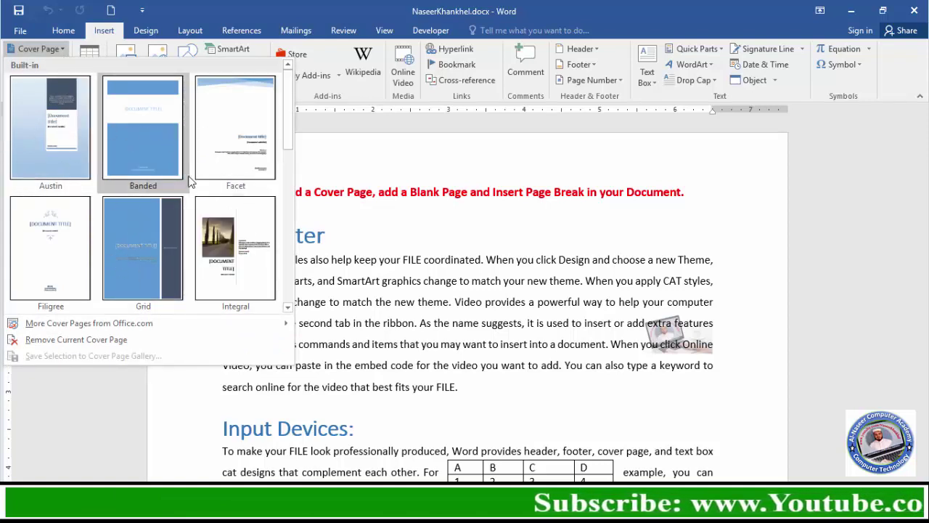
Insert the Austin cover page and scroll through it to review the placeholders
{"action": "left_click", "coordinate": [52, 140]}
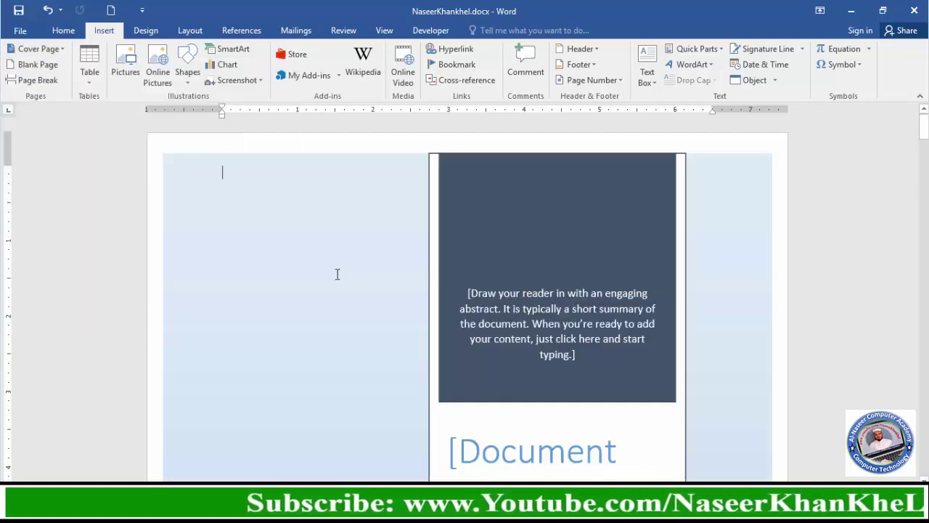
{"action": "scroll", "coordinate": [337, 274], "scroll_direction": "down", "scroll_amount": 3}
{"action": "scroll", "coordinate": [338, 274], "scroll_direction": "down", "scroll_amount": 3}
{"action": "scroll", "coordinate": [344, 276], "scroll_direction": "down", "scroll_amount": 3}
{"action": "scroll", "coordinate": [344, 280], "scroll_direction": "down", "scroll_amount": 3}
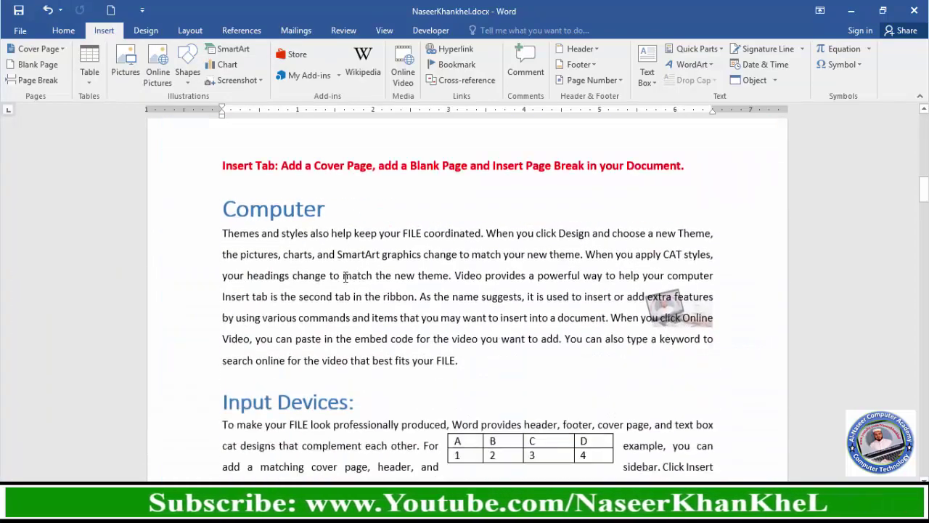
{"action": "scroll", "coordinate": [345, 275], "scroll_direction": "down", "scroll_amount": 3}
{"action": "scroll", "coordinate": [348, 278], "scroll_direction": "down", "scroll_amount": 3}
{"action": "scroll", "coordinate": [354, 280], "scroll_direction": "down", "scroll_amount": 3}
{"action": "scroll", "coordinate": [357, 280], "scroll_direction": "down", "scroll_amount": 3}
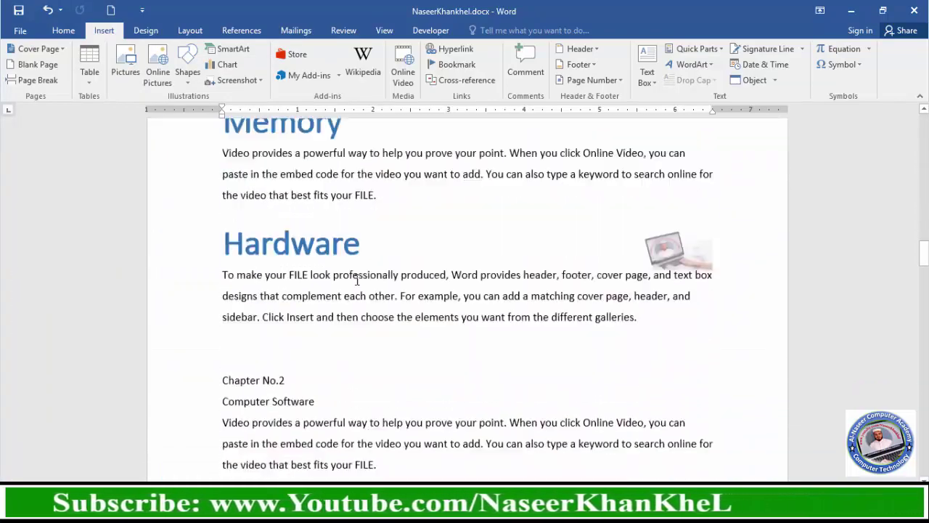
{"action": "scroll", "coordinate": [356, 280], "scroll_direction": "up", "scroll_amount": 5}
{"action": "scroll", "coordinate": [357, 277], "scroll_direction": "up", "scroll_amount": 5}
{"action": "scroll", "coordinate": [359, 277], "scroll_direction": "up", "scroll_amount": 5}
{"action": "scroll", "coordinate": [370, 278], "scroll_direction": "up", "scroll_amount": 5}
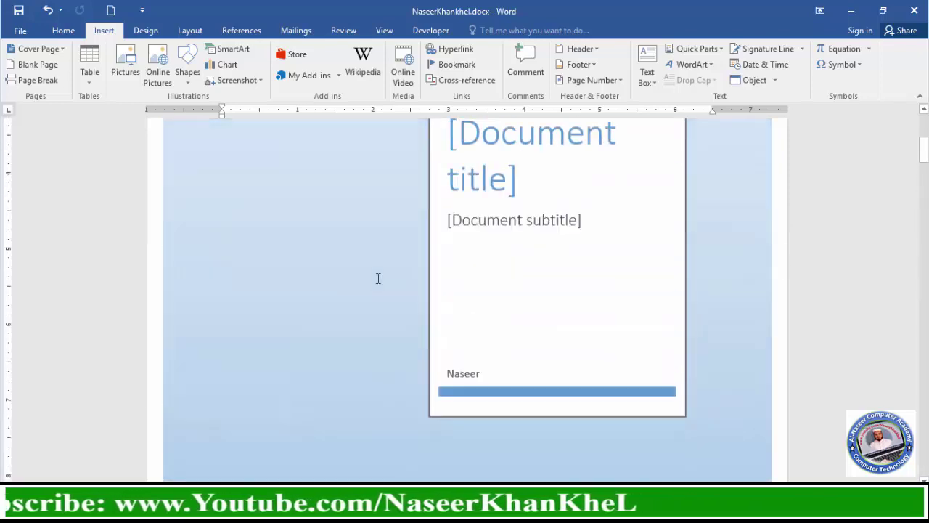
{"action": "scroll", "coordinate": [377, 278], "scroll_direction": "up", "scroll_amount": 5}
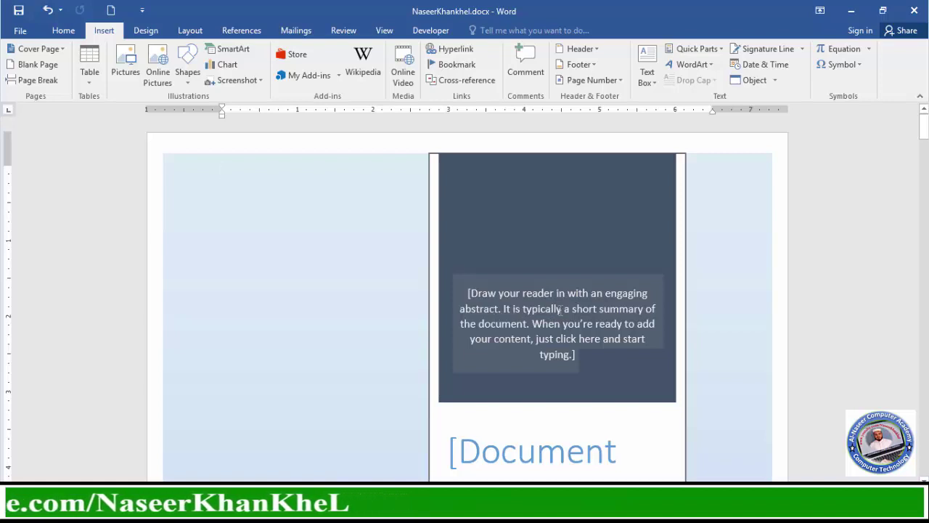
{"action": "scroll", "coordinate": [553, 317], "scroll_direction": "down", "scroll_amount": 3}
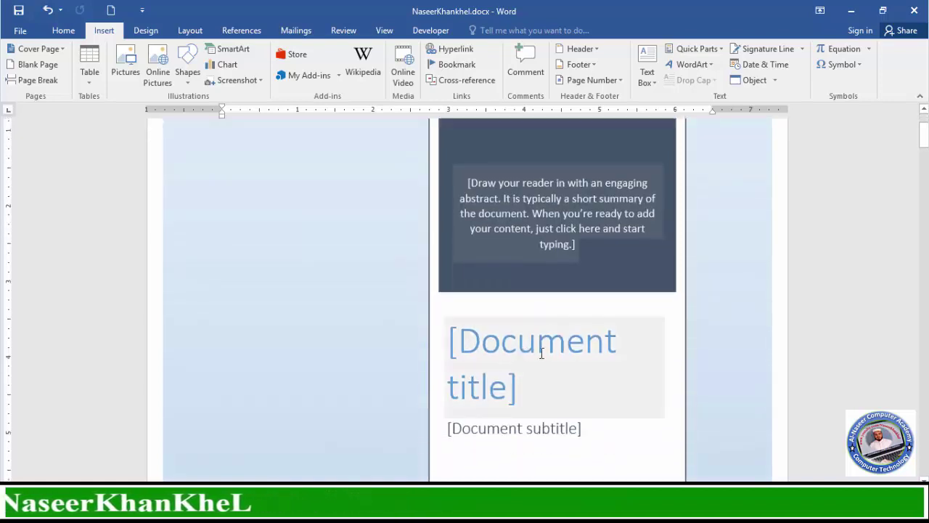
{"action": "scroll", "coordinate": [540, 353], "scroll_direction": "down", "scroll_amount": 3}
{"action": "scroll", "coordinate": [506, 342], "scroll_direction": "down", "scroll_amount": 2}
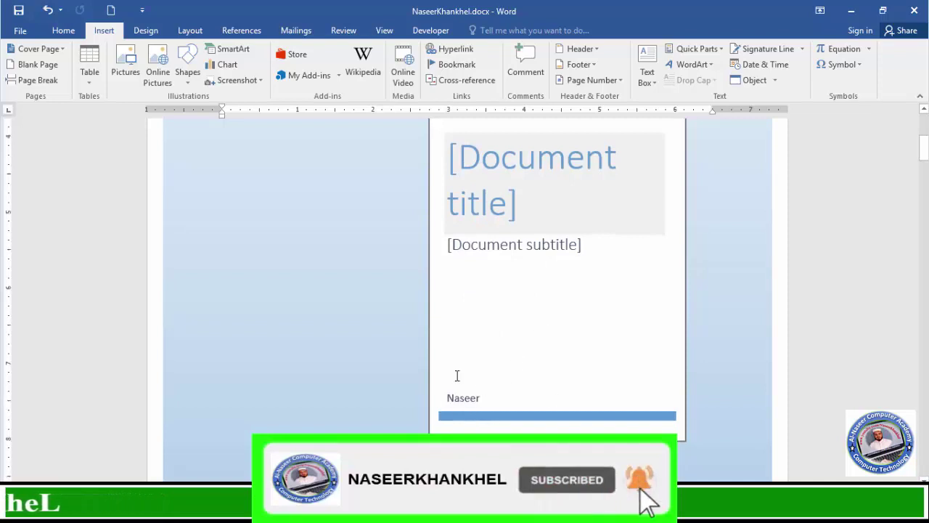
{"action": "scroll", "coordinate": [461, 370], "scroll_direction": "down", "scroll_amount": 5}
{"action": "scroll", "coordinate": [472, 361], "scroll_direction": "up", "scroll_amount": 9}
{"action": "scroll", "coordinate": [475, 359], "scroll_direction": "up", "scroll_amount": 3}
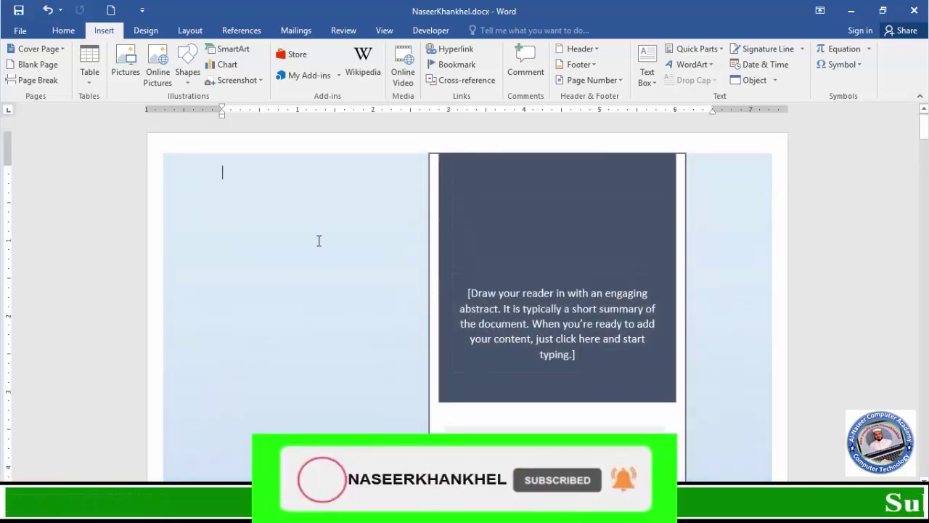
Replace the cover page with the Banded design
{"action": "left_click", "coordinate": [61, 50]}
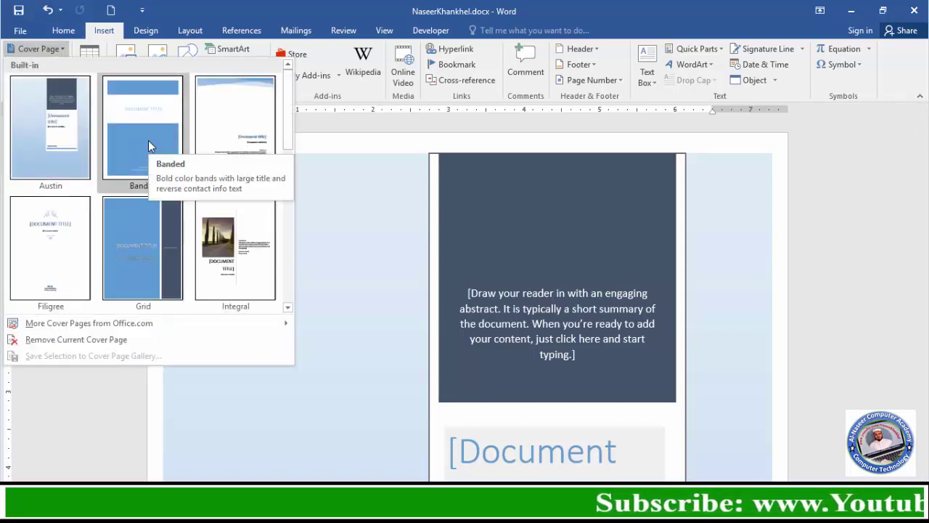
{"action": "left_click", "coordinate": [148, 140]}
{"action": "scroll", "coordinate": [417, 293], "scroll_direction": "down", "scroll_amount": 3}
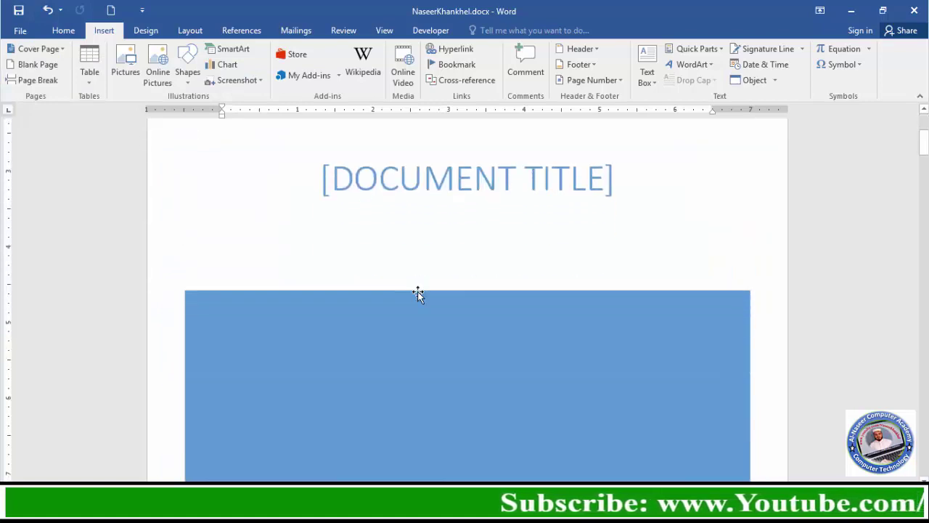
{"action": "scroll", "coordinate": [414, 299], "scroll_direction": "down", "scroll_amount": 3}
{"action": "scroll", "coordinate": [415, 298], "scroll_direction": "down", "scroll_amount": 3}
{"action": "scroll", "coordinate": [414, 301], "scroll_direction": "down", "scroll_amount": 1}
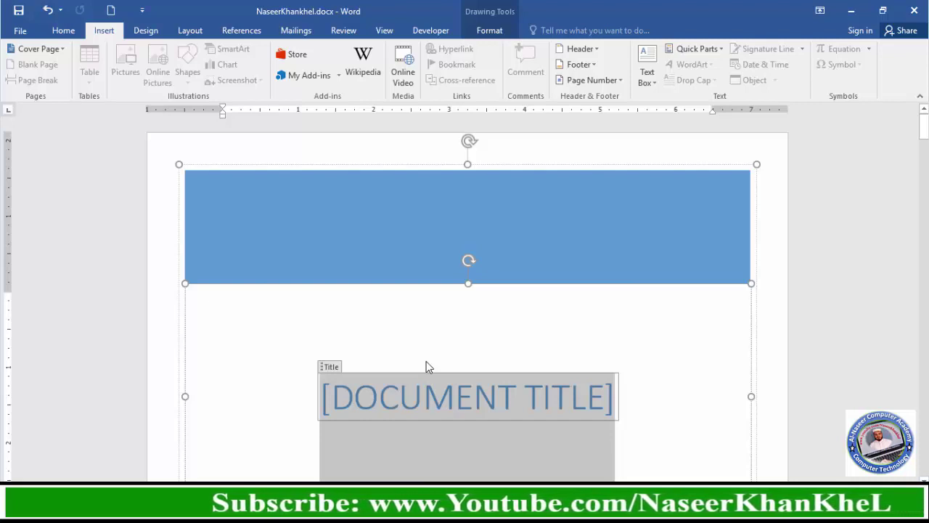
Enter COMPUTER TECHNOLOGY as the cover page title
{"action": "type", "text": "COMPUTE"}
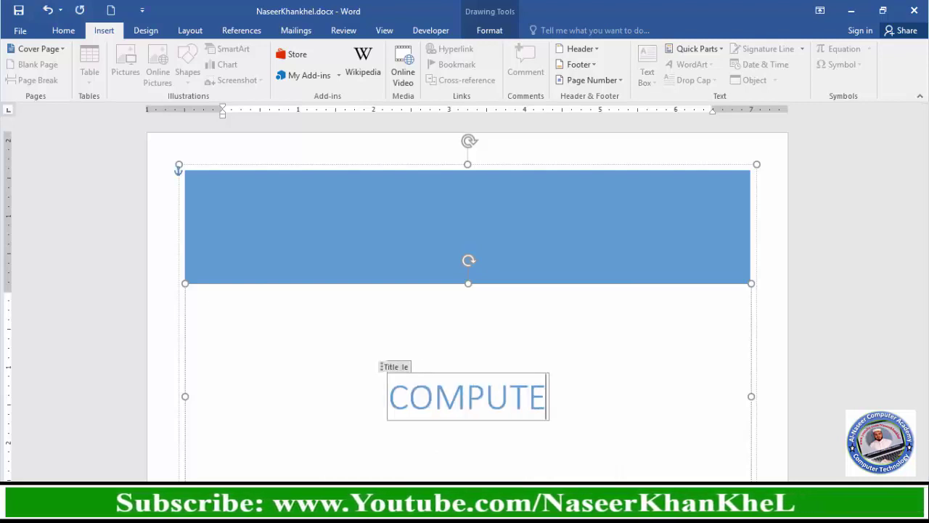
{"action": "type", "text": "R TECHN"}
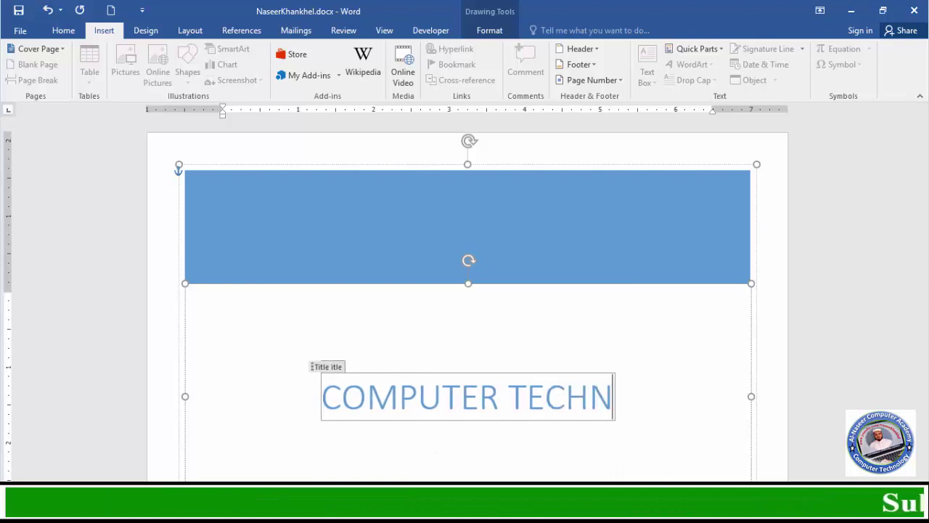
{"action": "type", "text": "OLOGY"}
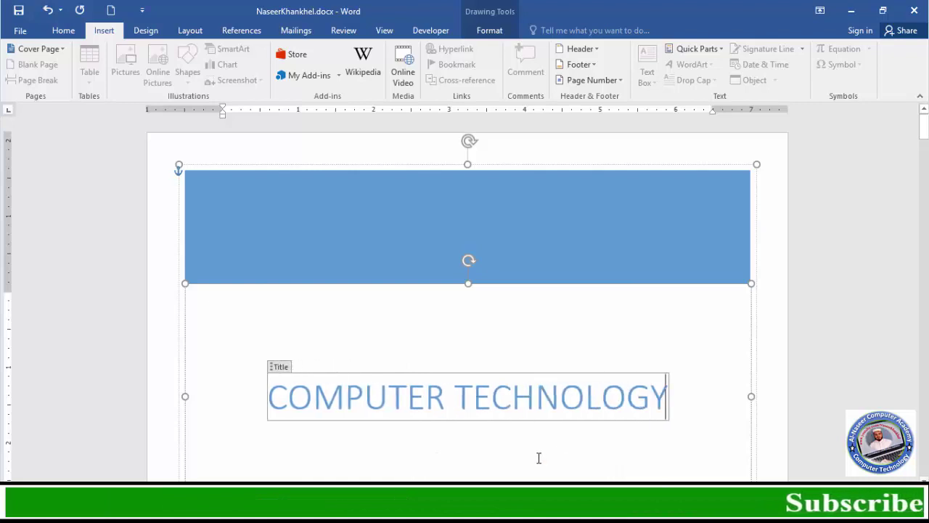
{"action": "scroll", "coordinate": [452, 444], "scroll_direction": "down", "scroll_amount": 2}
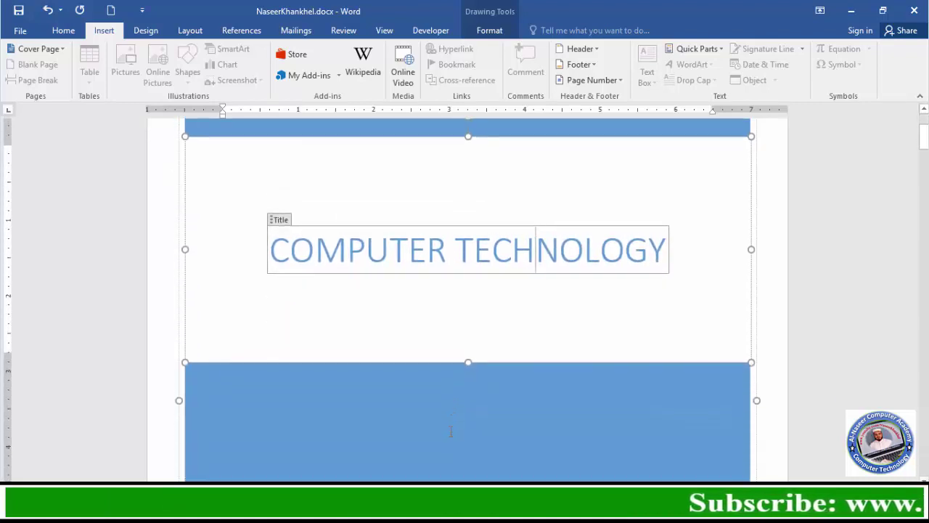
{"action": "scroll", "coordinate": [396, 315], "scroll_direction": "up", "scroll_amount": 2}
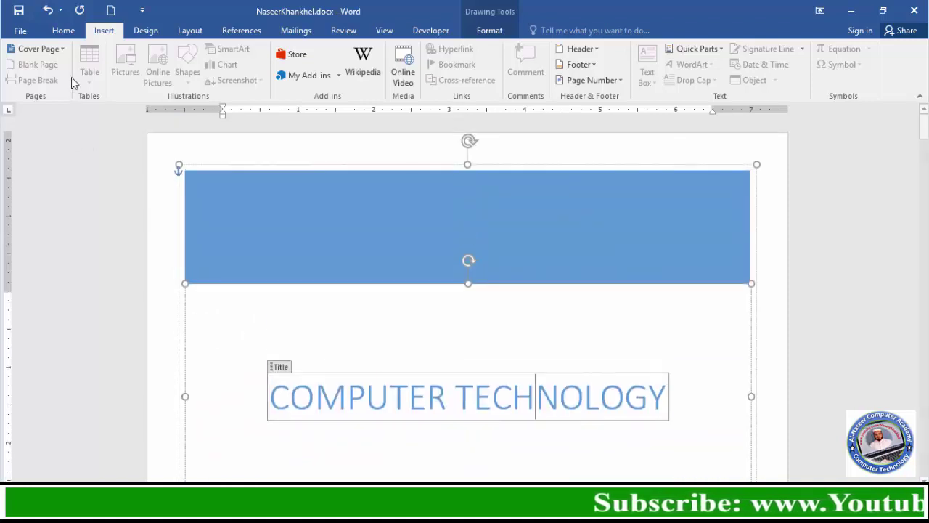
Switch the cover to the Facet design and check its subtitle and abstract placeholders
{"action": "left_click", "coordinate": [63, 52]}
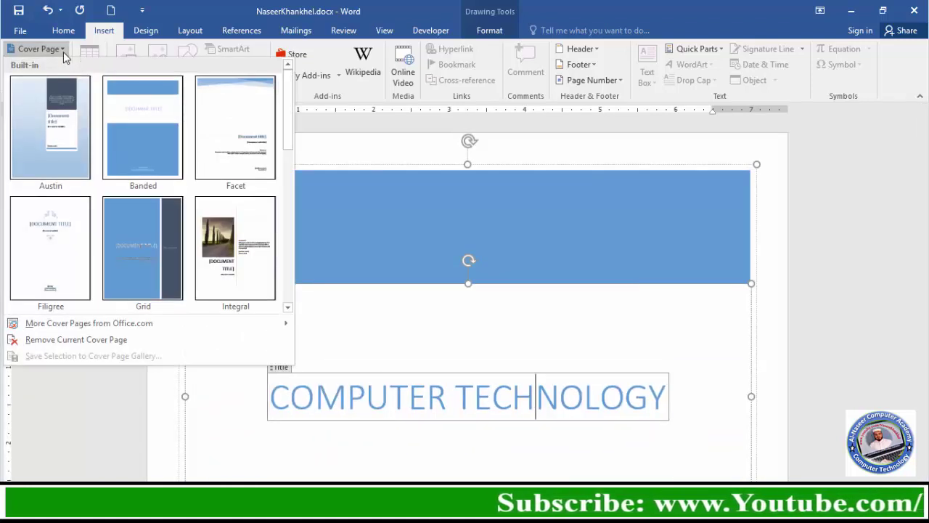
{"action": "left_click", "coordinate": [224, 138]}
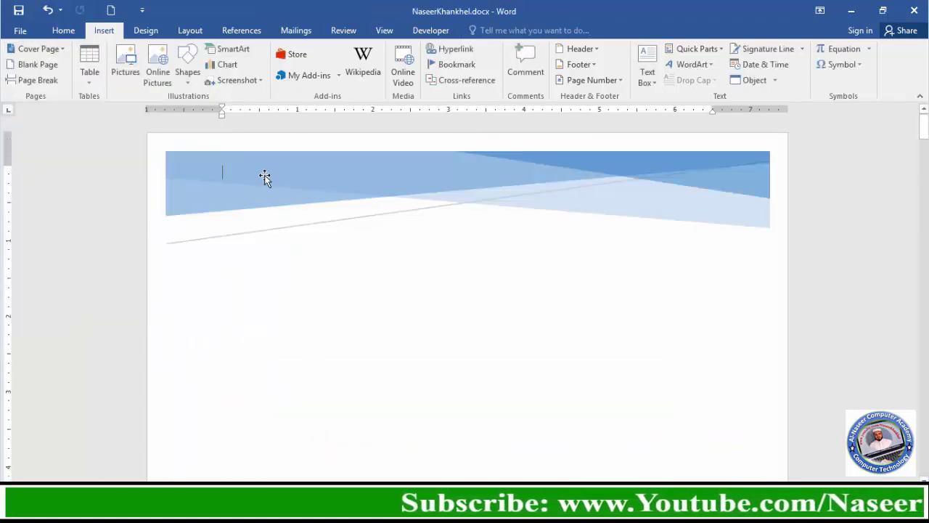
{"action": "scroll", "coordinate": [441, 288], "scroll_direction": "down", "scroll_amount": 1}
{"action": "scroll", "coordinate": [442, 293], "scroll_direction": "down", "scroll_amount": 3}
{"action": "scroll", "coordinate": [444, 297], "scroll_direction": "down", "scroll_amount": 1}
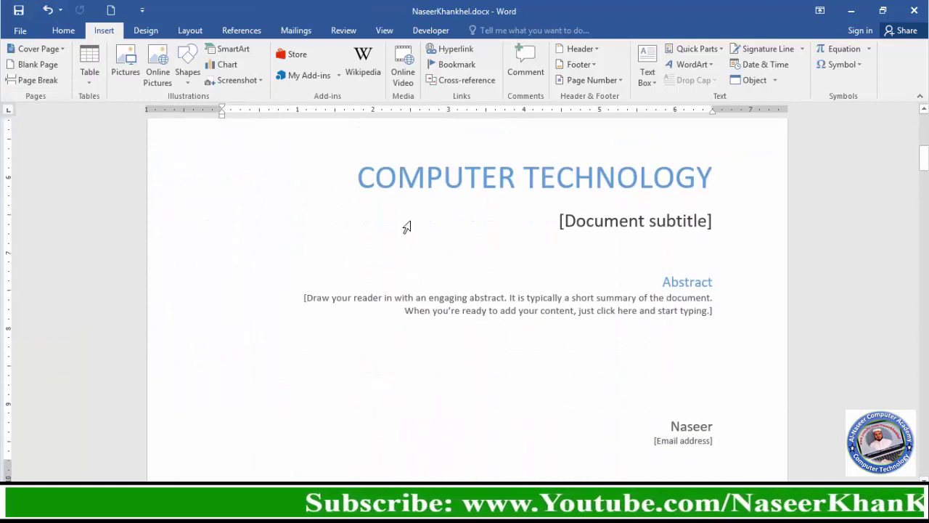
{"action": "left_click", "coordinate": [629, 222]}
{"action": "left_click", "coordinate": [579, 310]}
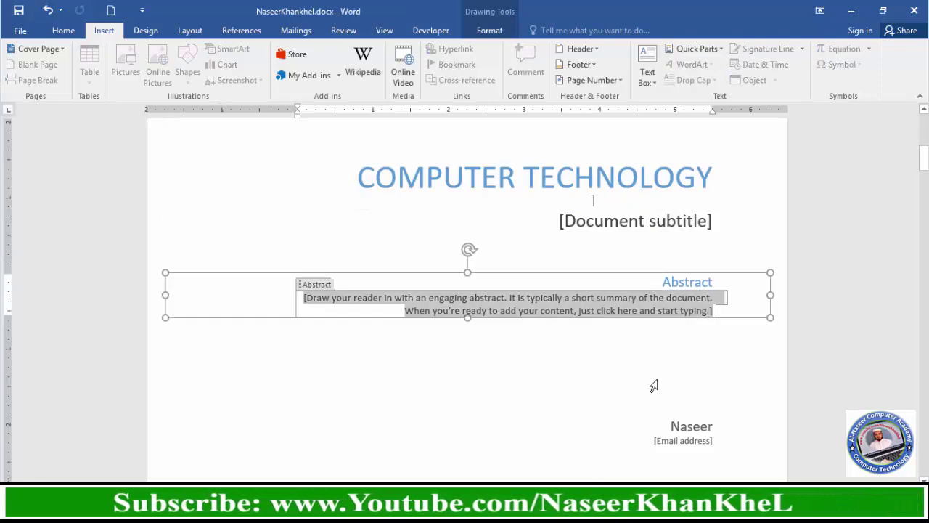
{"action": "scroll", "coordinate": [653, 384], "scroll_direction": "up", "scroll_amount": 2}
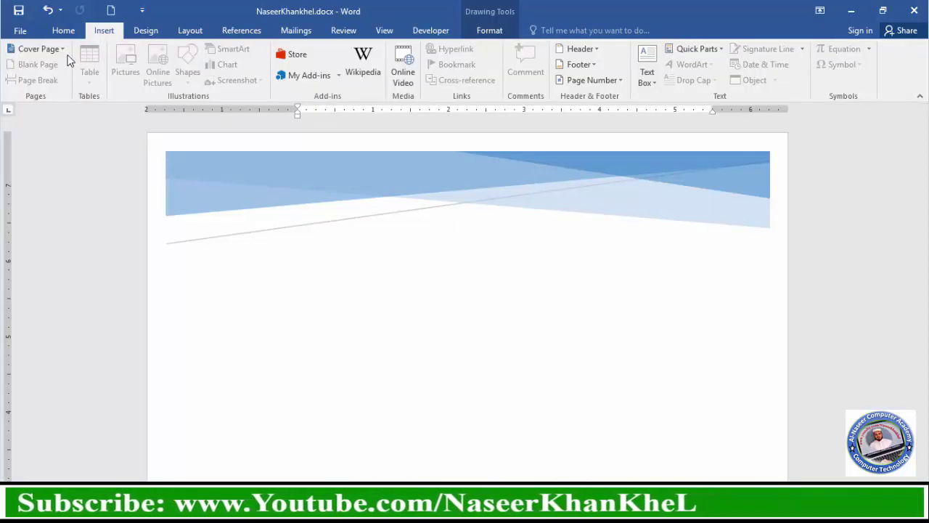
Replace the cover with the Filigree design and scroll through it
{"action": "left_click", "coordinate": [64, 50]}
{"action": "left_click", "coordinate": [60, 262]}
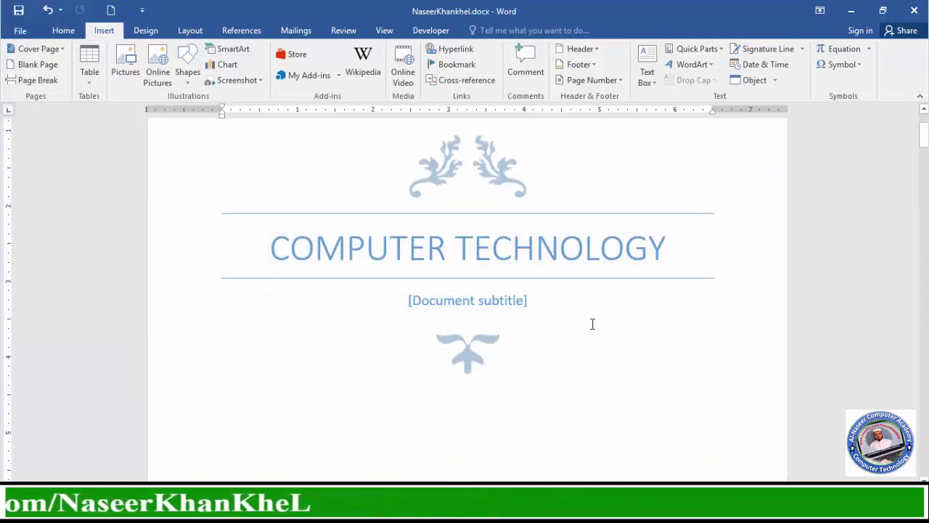
{"action": "scroll", "coordinate": [572, 353], "scroll_direction": "down", "scroll_amount": 3}
{"action": "scroll", "coordinate": [572, 353], "scroll_direction": "down", "scroll_amount": 5}
{"action": "scroll", "coordinate": [572, 353], "scroll_direction": "down", "scroll_amount": 3}
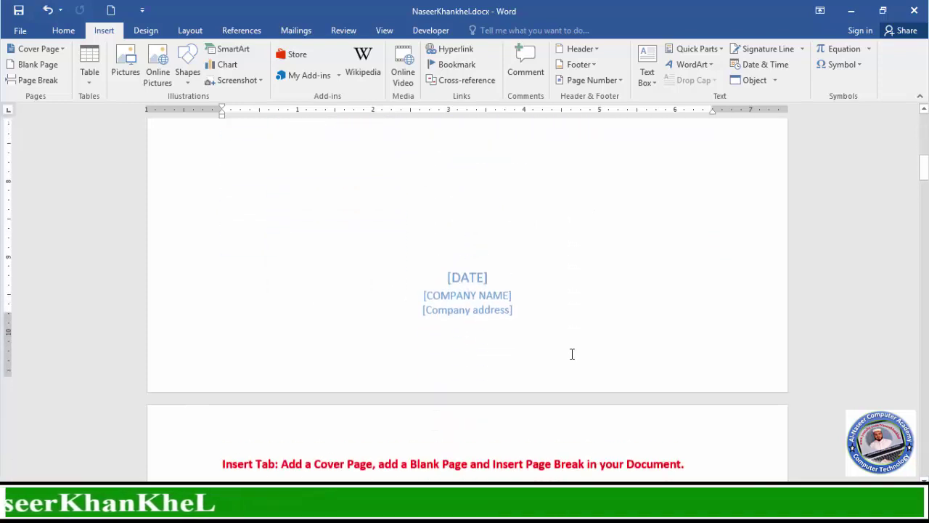
{"action": "scroll", "coordinate": [571, 354], "scroll_direction": "up", "scroll_amount": 4}
{"action": "scroll", "coordinate": [571, 354], "scroll_direction": "up", "scroll_amount": 5}
{"action": "scroll", "coordinate": [558, 356], "scroll_direction": "down", "scroll_amount": 2}
{"action": "scroll", "coordinate": [545, 375], "scroll_direction": "down", "scroll_amount": 4}
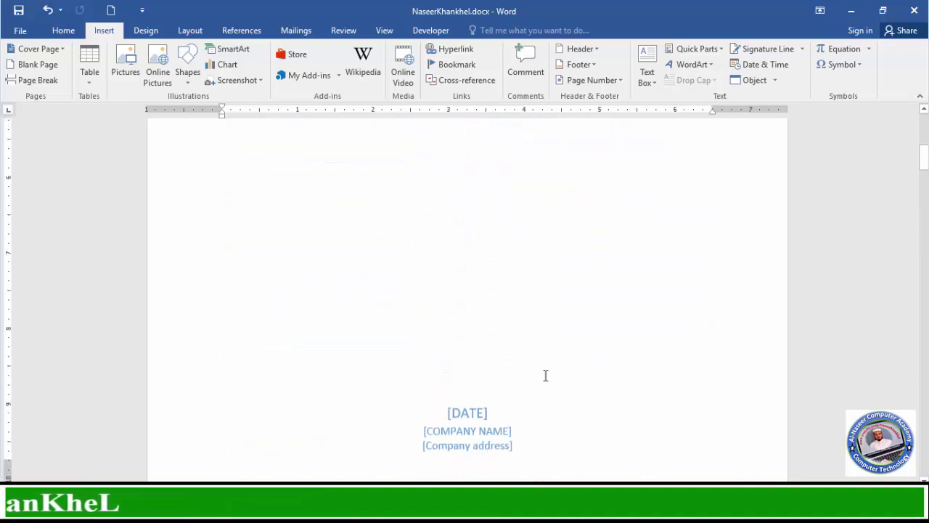
{"action": "scroll", "coordinate": [545, 375], "scroll_direction": "down", "scroll_amount": 4}
{"action": "scroll", "coordinate": [487, 312], "scroll_direction": "up", "scroll_amount": 5}
{"action": "scroll", "coordinate": [363, 332], "scroll_direction": "up", "scroll_amount": 1}
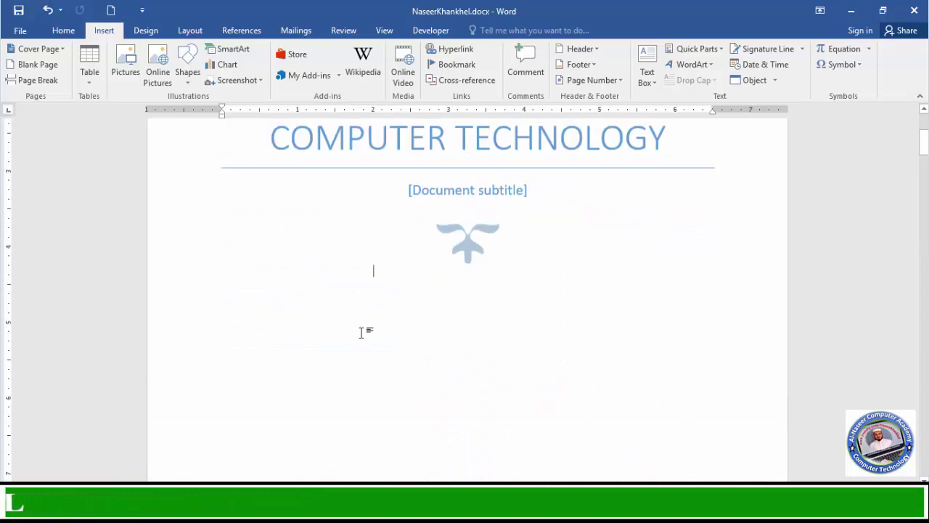
{"action": "scroll", "coordinate": [363, 332], "scroll_direction": "up", "scroll_amount": 4}
Apply the Integral cover design and select its tree-lined road photo
{"action": "left_click", "coordinate": [64, 49]}
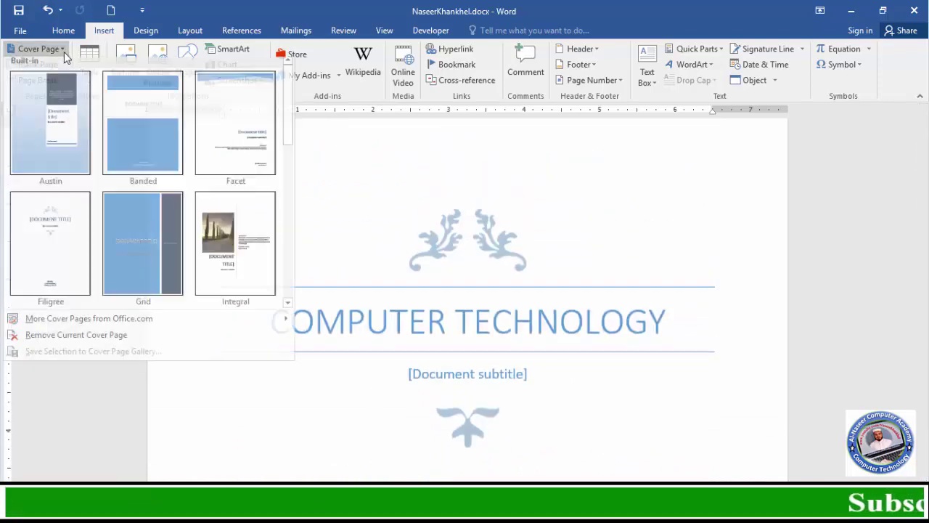
{"action": "scroll", "coordinate": [229, 139], "scroll_direction": "down", "scroll_amount": 1}
{"action": "left_click", "coordinate": [229, 139]}
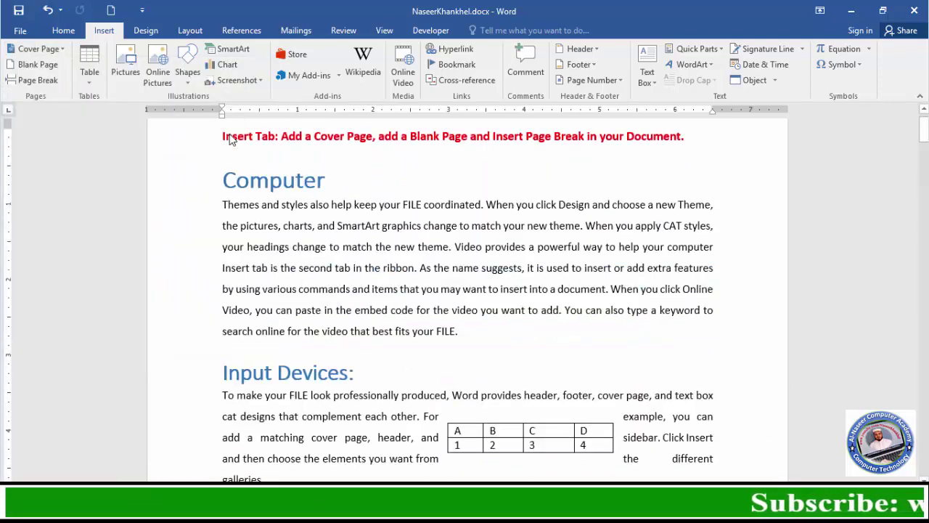
{"action": "scroll", "coordinate": [366, 281], "scroll_direction": "down", "scroll_amount": 3}
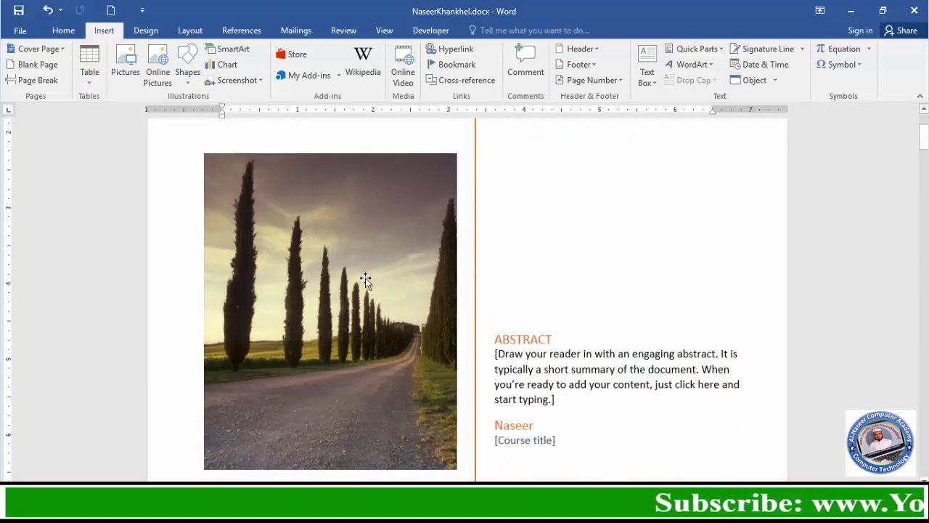
{"action": "scroll", "coordinate": [562, 291], "scroll_direction": "down", "scroll_amount": 3}
{"action": "scroll", "coordinate": [498, 310], "scroll_direction": "down", "scroll_amount": 3}
{"action": "scroll", "coordinate": [498, 310], "scroll_direction": "up", "scroll_amount": 3}
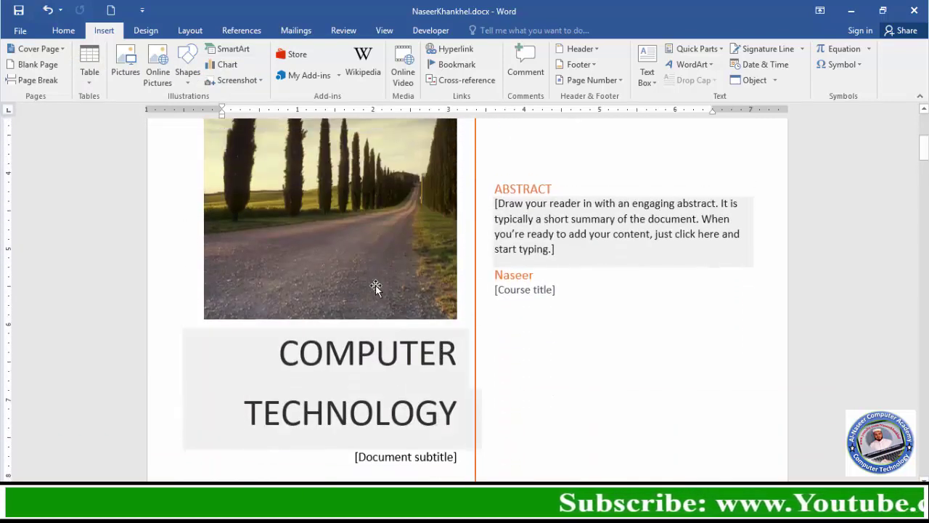
{"action": "left_click", "coordinate": [373, 275]}
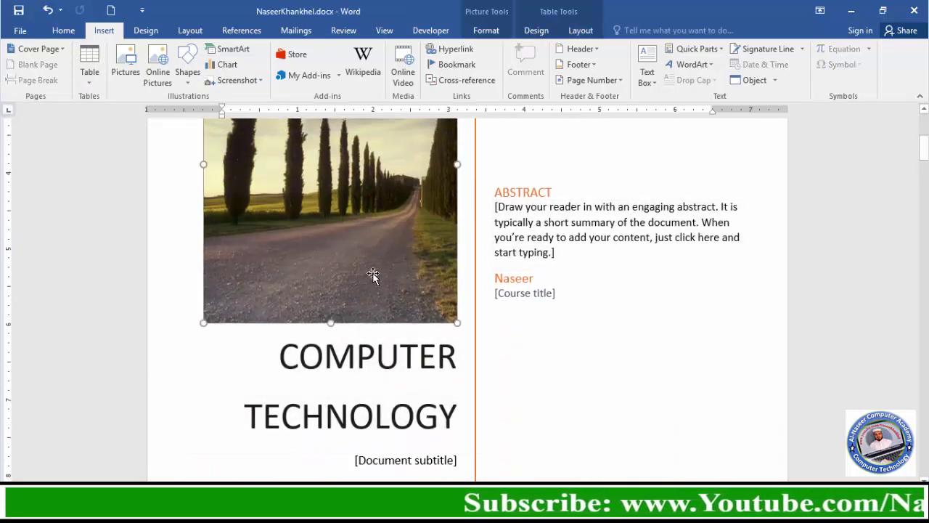
{"action": "left_click", "coordinate": [373, 417]}
{"action": "scroll", "coordinate": [393, 418], "scroll_direction": "up", "scroll_amount": 1}
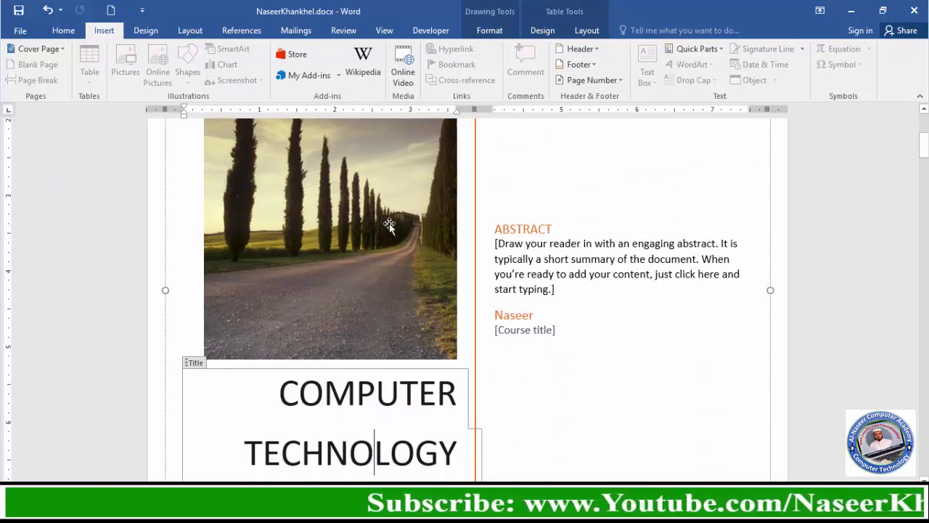
{"action": "scroll", "coordinate": [381, 276], "scroll_direction": "up", "scroll_amount": 3}
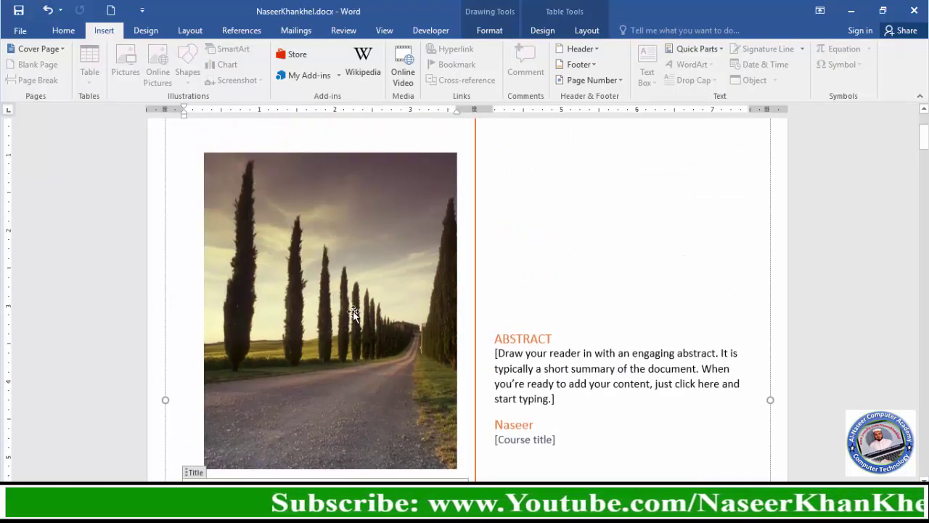
{"action": "left_click", "coordinate": [347, 283]}
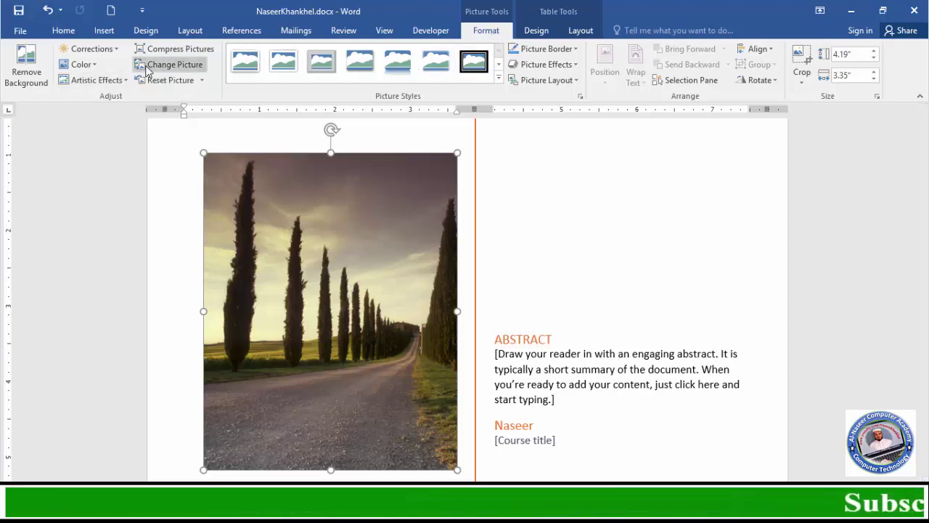
Replace the road photo with Blog.png from My-Data (F:) > New Recording
{"action": "left_click", "coordinate": [197, 68]}
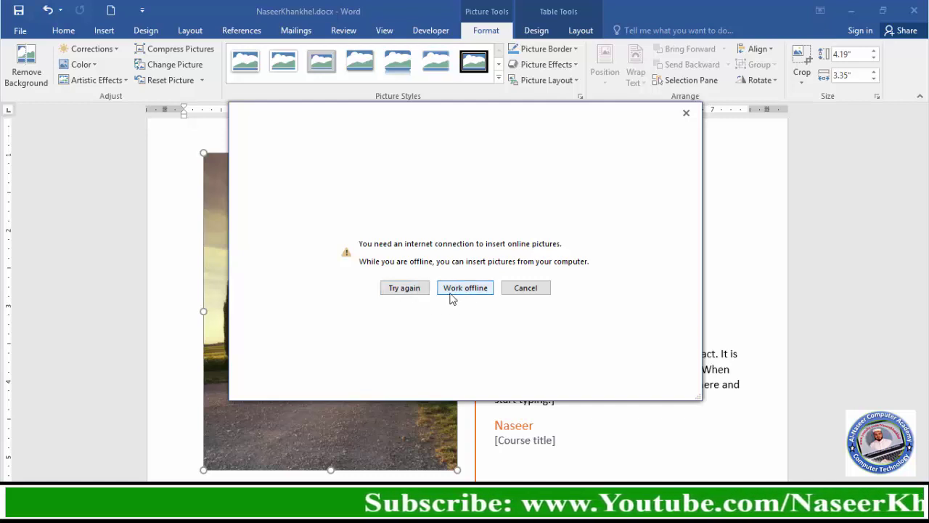
{"action": "left_click", "coordinate": [451, 291]}
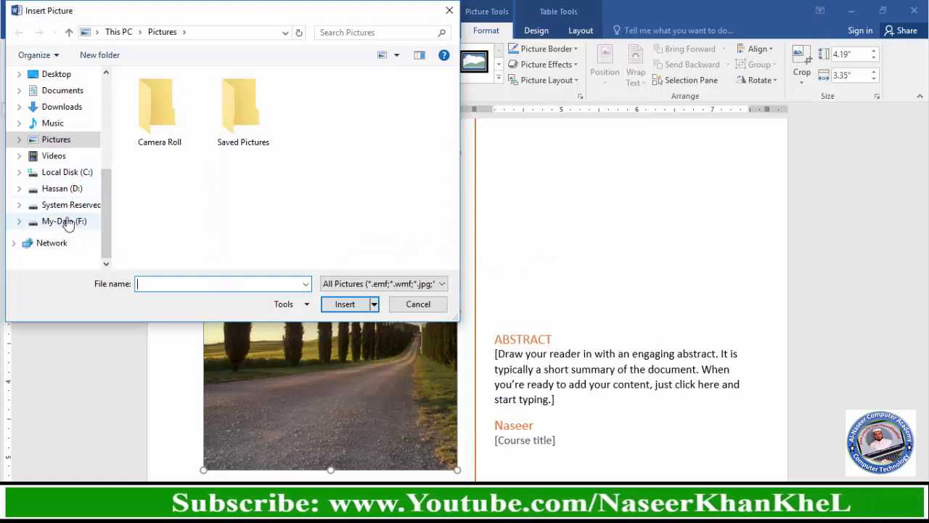
{"action": "left_click", "coordinate": [66, 221]}
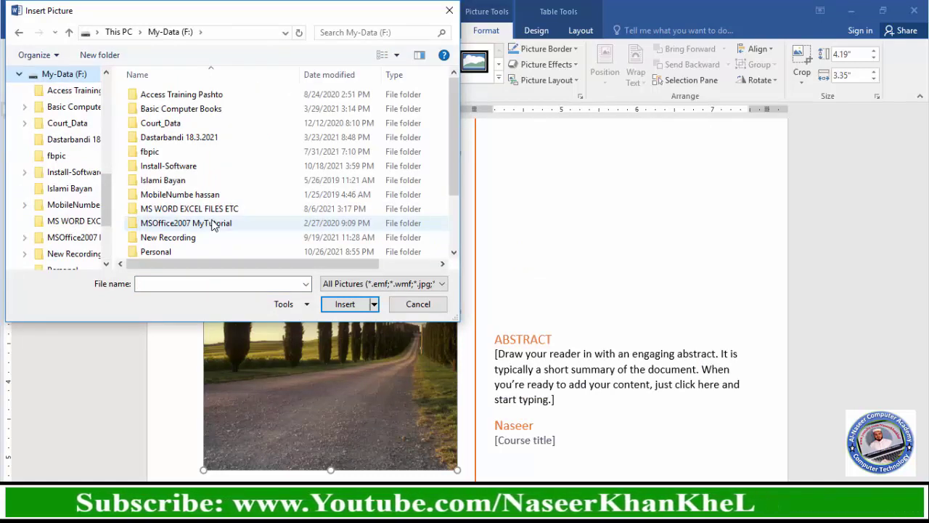
{"action": "scroll", "coordinate": [180, 174], "scroll_direction": "down", "scroll_amount": 2}
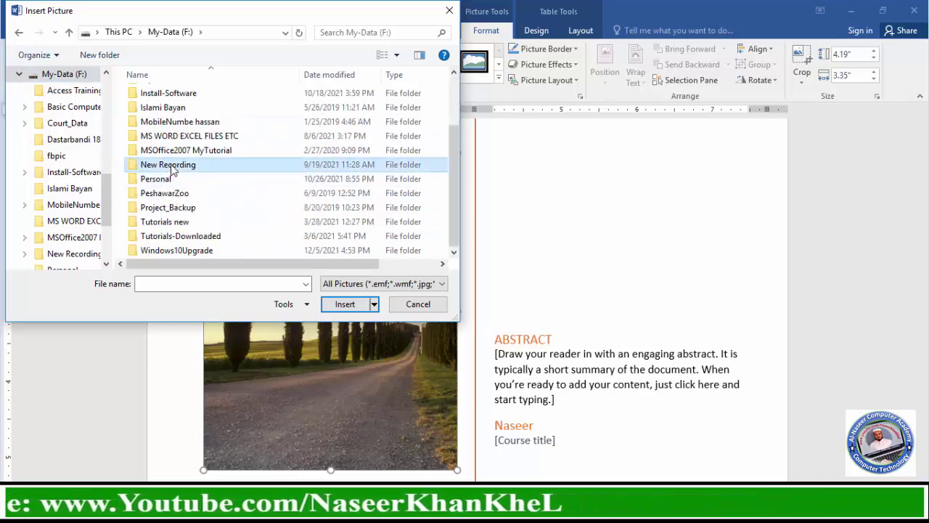
{"action": "double_click", "coordinate": [172, 169]}
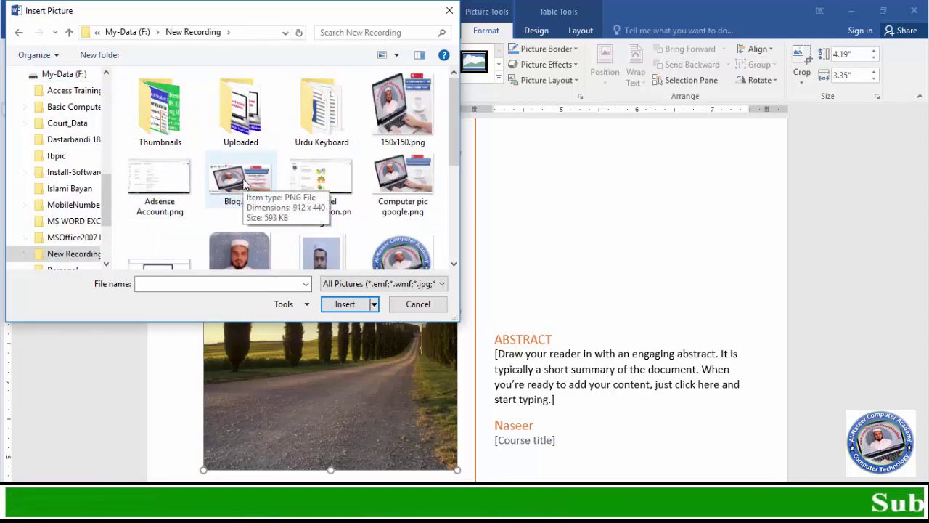
{"action": "double_click", "coordinate": [243, 183]}
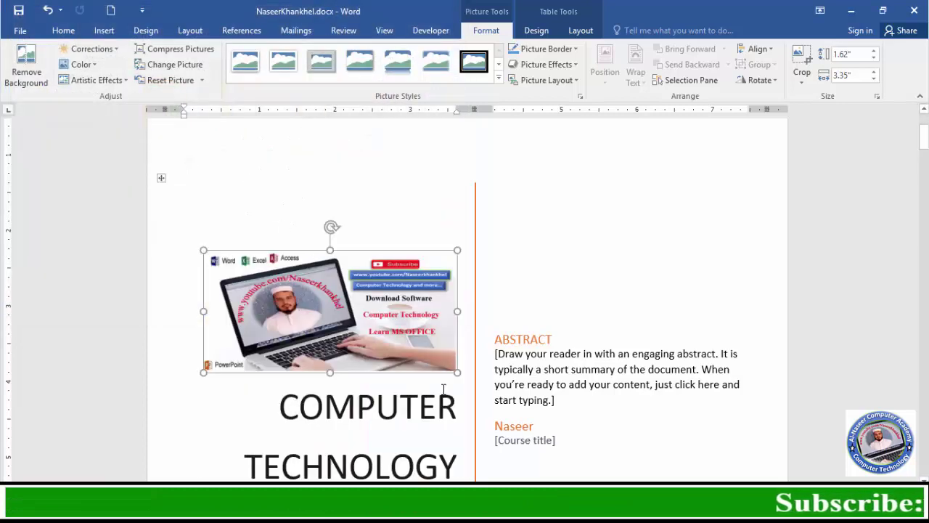
Check the title, course title, laptop picture and abstract placeholders on the cover
{"action": "double_click", "coordinate": [444, 395]}
{"action": "scroll", "coordinate": [498, 404], "scroll_direction": "down", "scroll_amount": 3}
{"action": "left_click", "coordinate": [555, 332]}
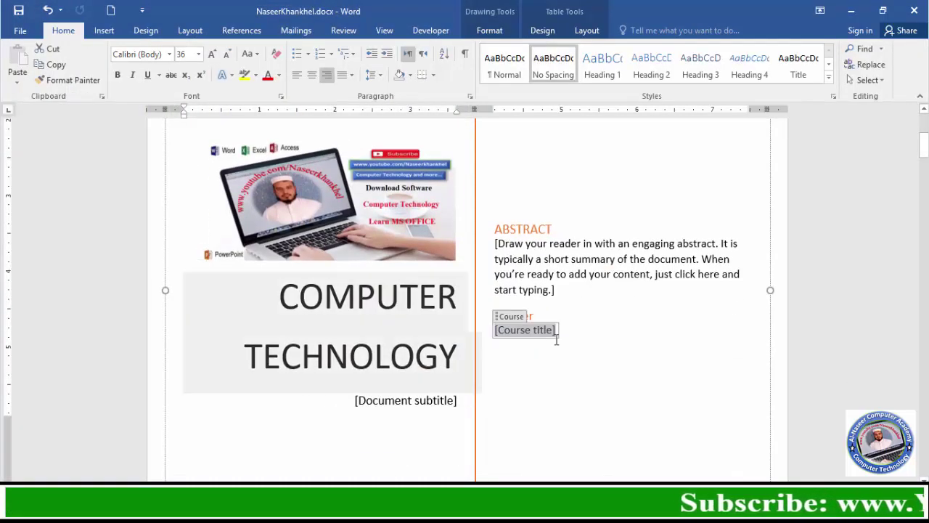
{"action": "scroll", "coordinate": [446, 305], "scroll_direction": "up", "scroll_amount": 2}
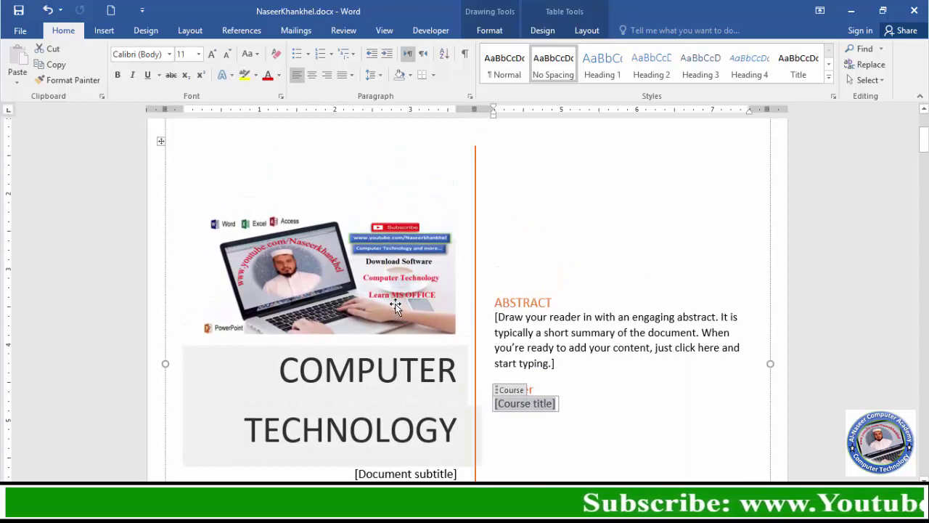
{"action": "left_click", "coordinate": [369, 292]}
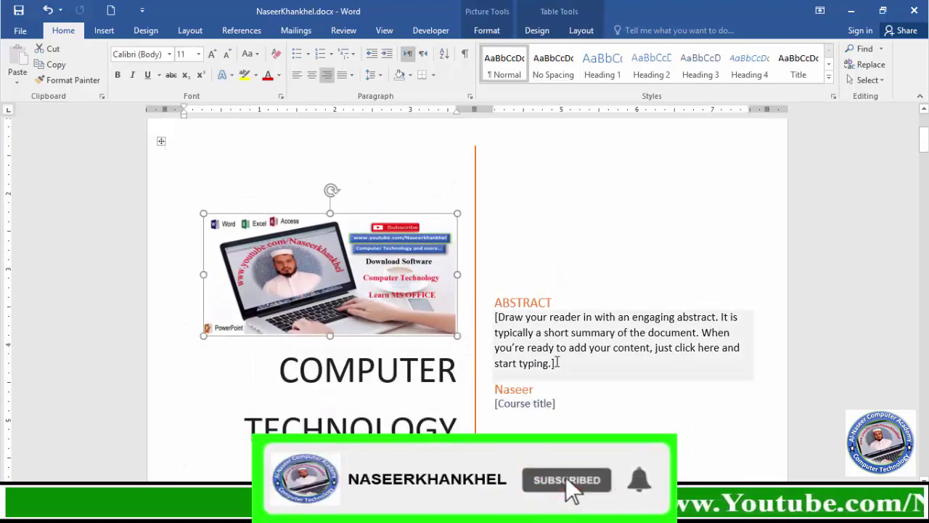
{"action": "left_click", "coordinate": [617, 340]}
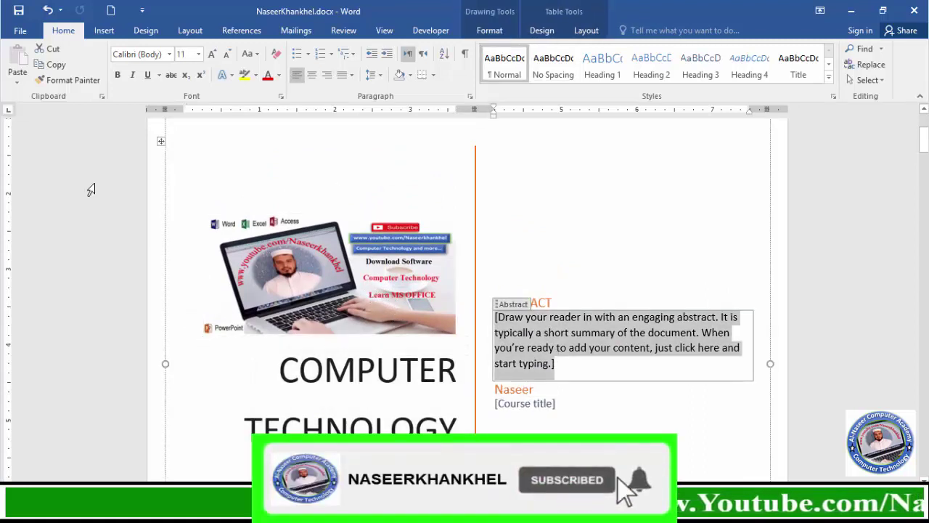
{"action": "left_click", "coordinate": [104, 30]}
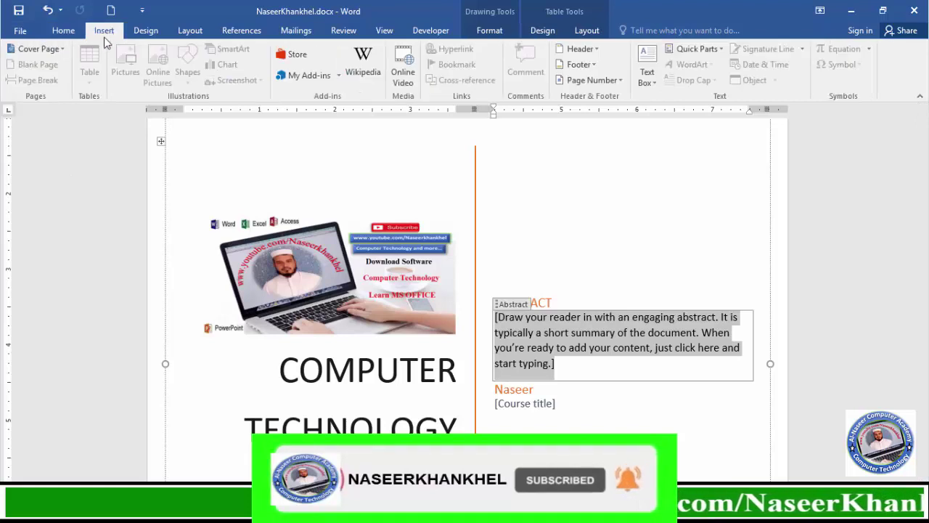
Switch the cover to the Motion design and select its train photo
{"action": "left_click", "coordinate": [60, 50]}
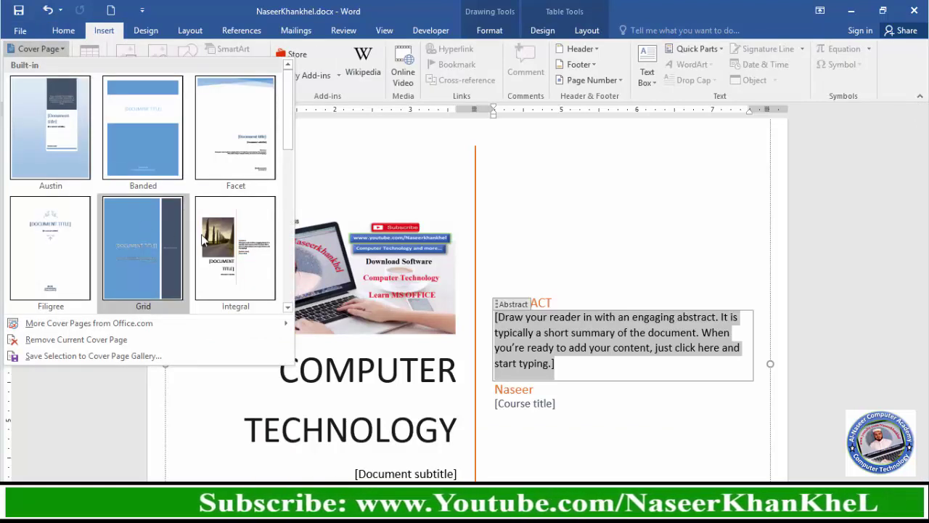
{"action": "left_click", "coordinate": [287, 307]}
{"action": "left_click", "coordinate": [287, 307]}
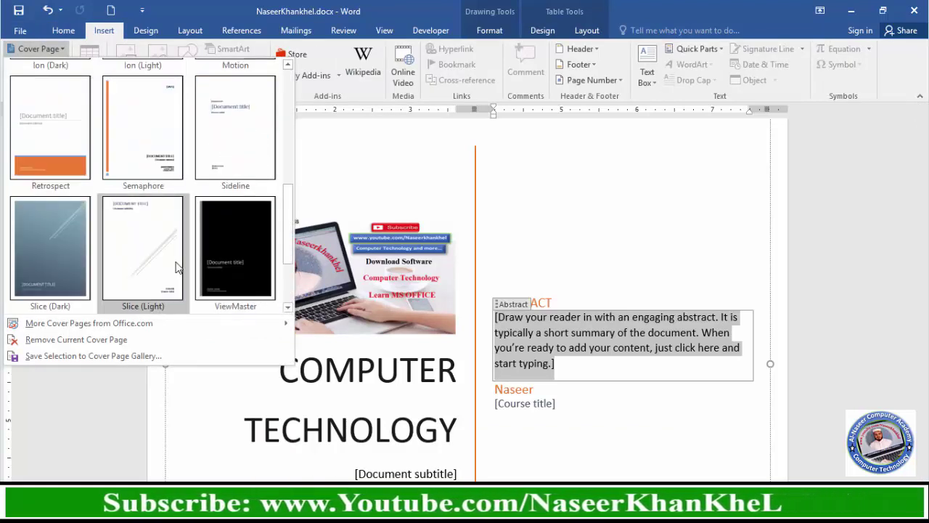
{"action": "scroll", "coordinate": [93, 267], "scroll_direction": "up", "scroll_amount": 3}
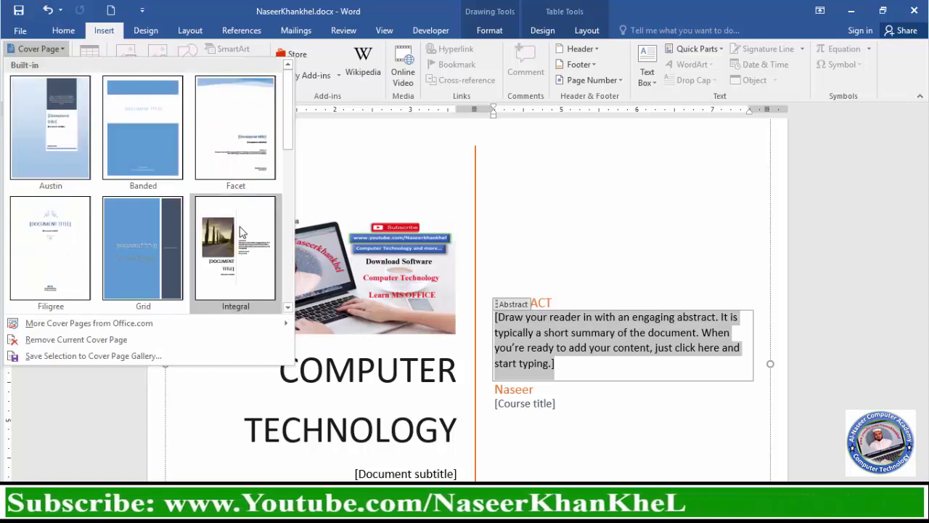
{"action": "left_click", "coordinate": [287, 307]}
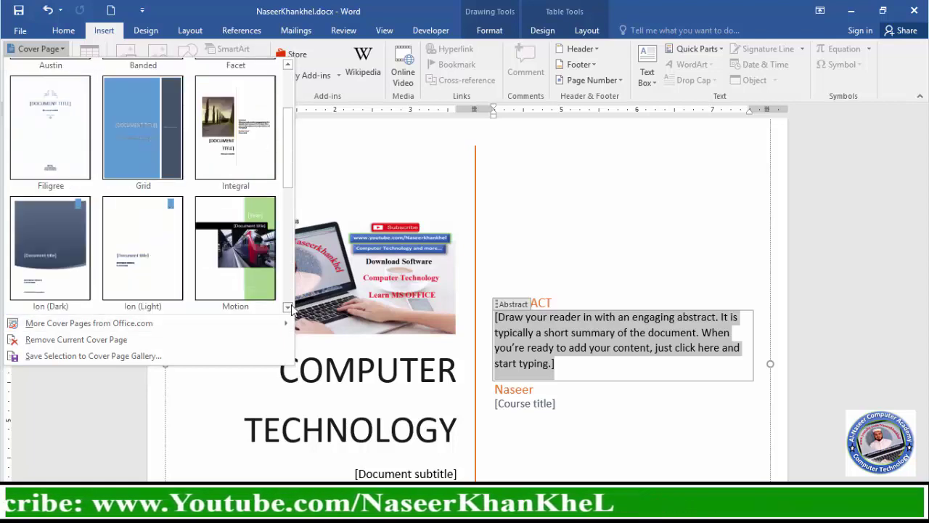
{"action": "left_click", "coordinate": [241, 247]}
{"action": "scroll", "coordinate": [319, 262], "scroll_direction": "down", "scroll_amount": 1}
{"action": "scroll", "coordinate": [551, 329], "scroll_direction": "down", "scroll_amount": 2}
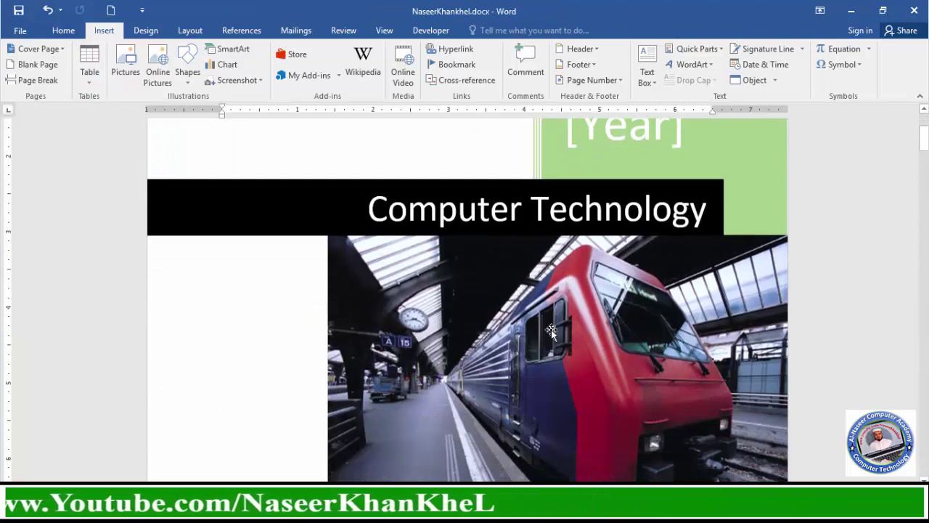
{"action": "scroll", "coordinate": [577, 342], "scroll_direction": "down", "scroll_amount": 1}
{"action": "scroll", "coordinate": [576, 350], "scroll_direction": "down", "scroll_amount": 3}
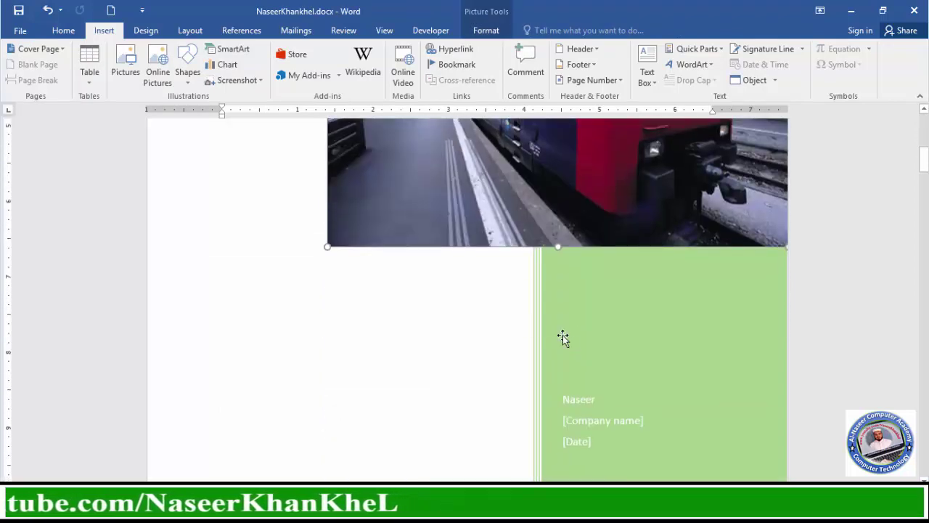
{"action": "scroll", "coordinate": [563, 334], "scroll_direction": "up", "scroll_amount": 4}
{"action": "scroll", "coordinate": [562, 359], "scroll_direction": "down", "scroll_amount": 2}
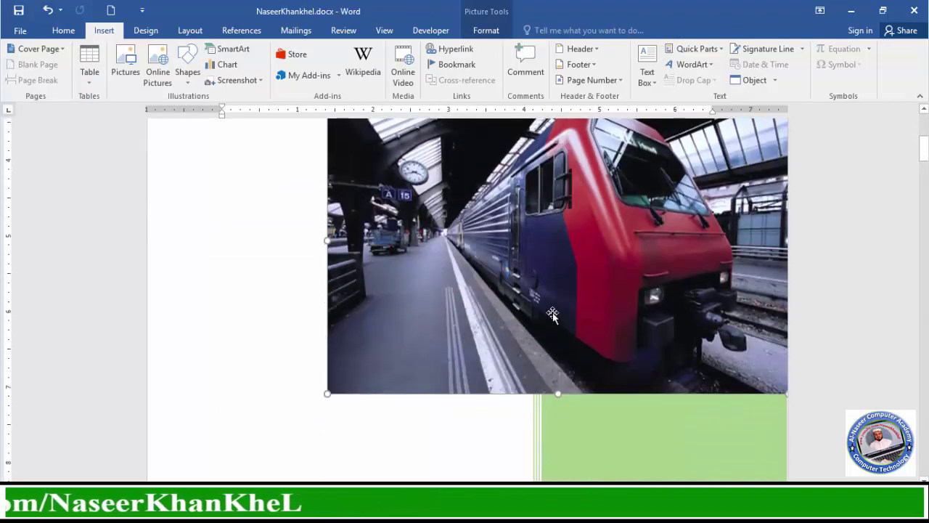
{"action": "left_click", "coordinate": [552, 313]}
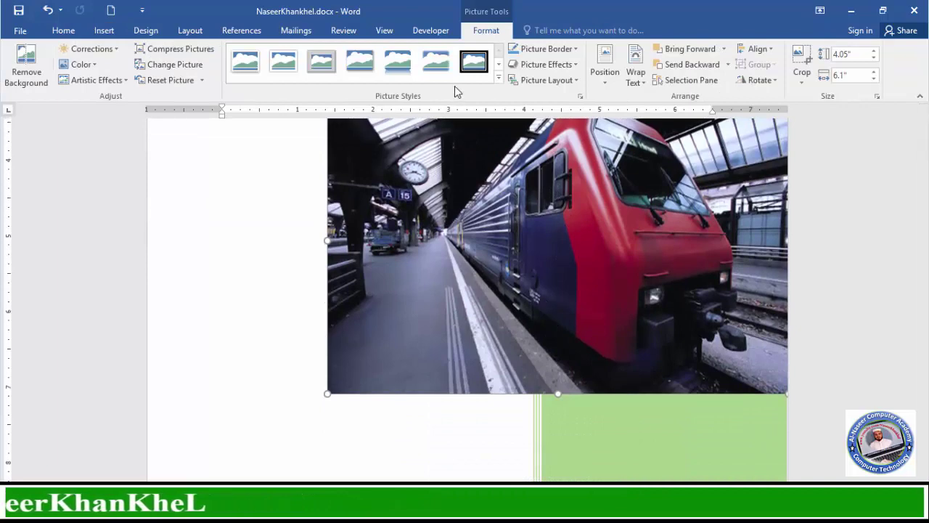
Replace the train photo with Computer pic google.png from this computer
{"action": "left_click", "coordinate": [171, 65]}
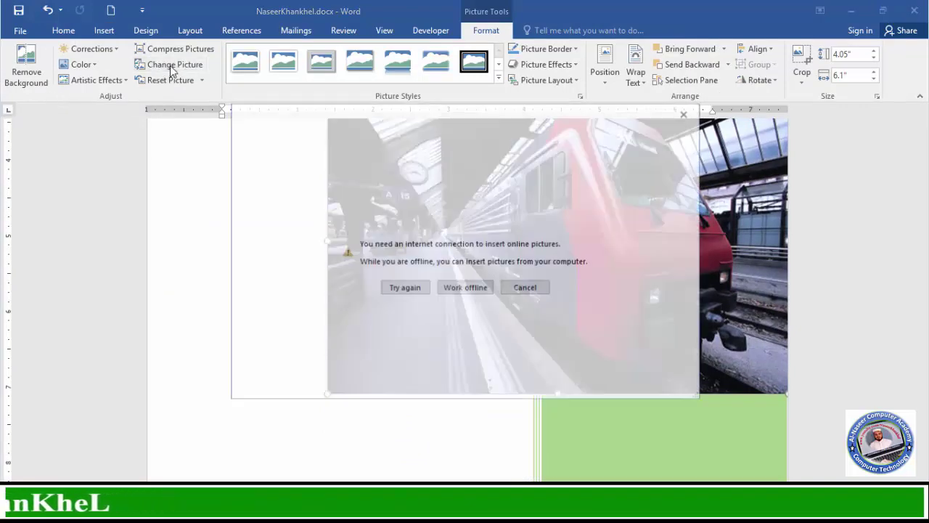
{"action": "left_click", "coordinate": [475, 290]}
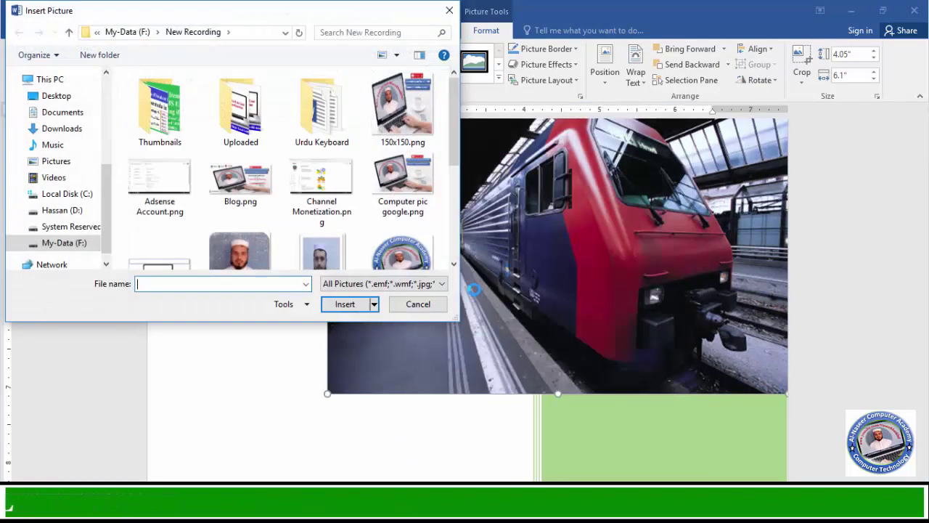
{"action": "double_click", "coordinate": [400, 177]}
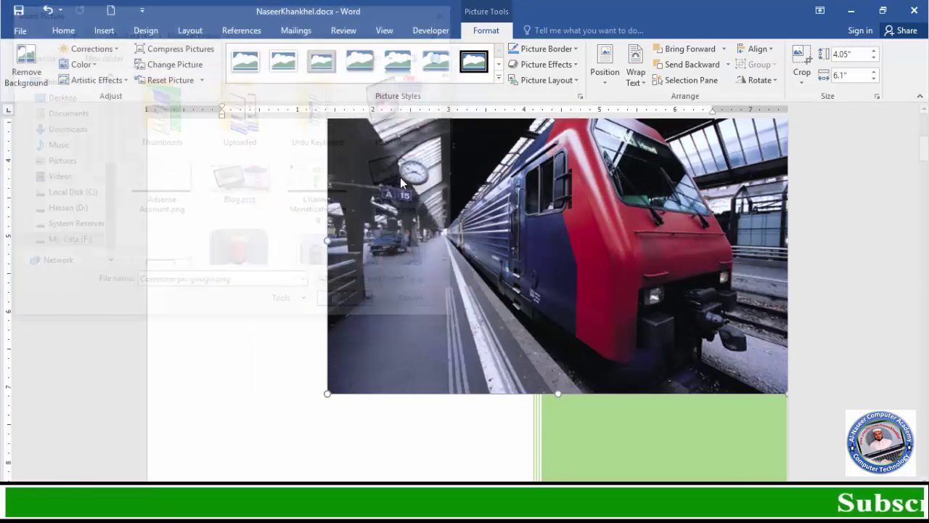
Deselect the picture and select the cover's [Year] field
{"action": "scroll", "coordinate": [458, 325], "scroll_direction": "up", "scroll_amount": 5}
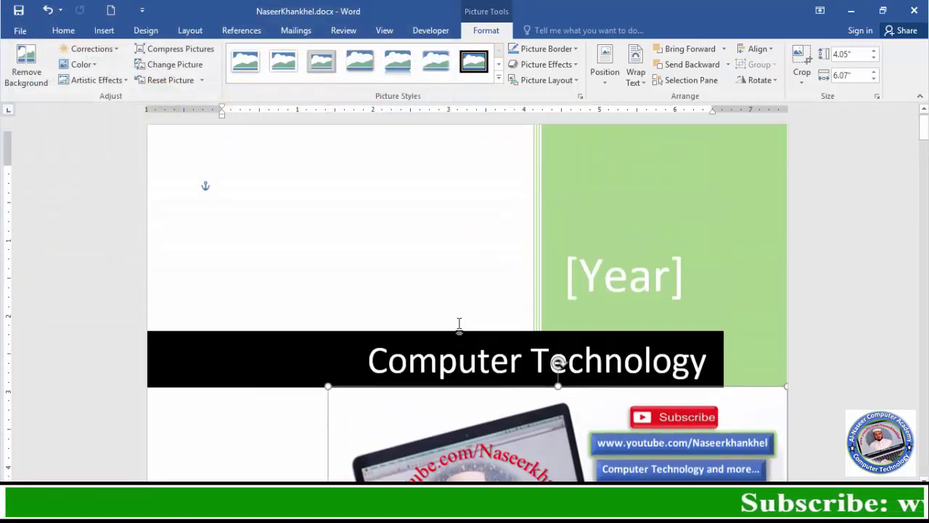
{"action": "left_click", "coordinate": [413, 270]}
{"action": "left_click", "coordinate": [630, 287]}
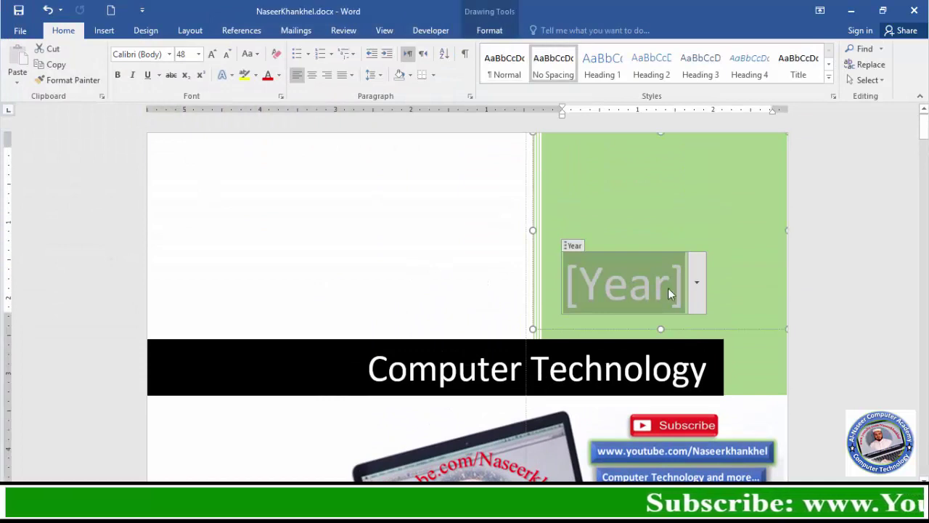
Pick a December 2021 date so the Year field reads 2021
{"action": "left_click", "coordinate": [695, 284]}
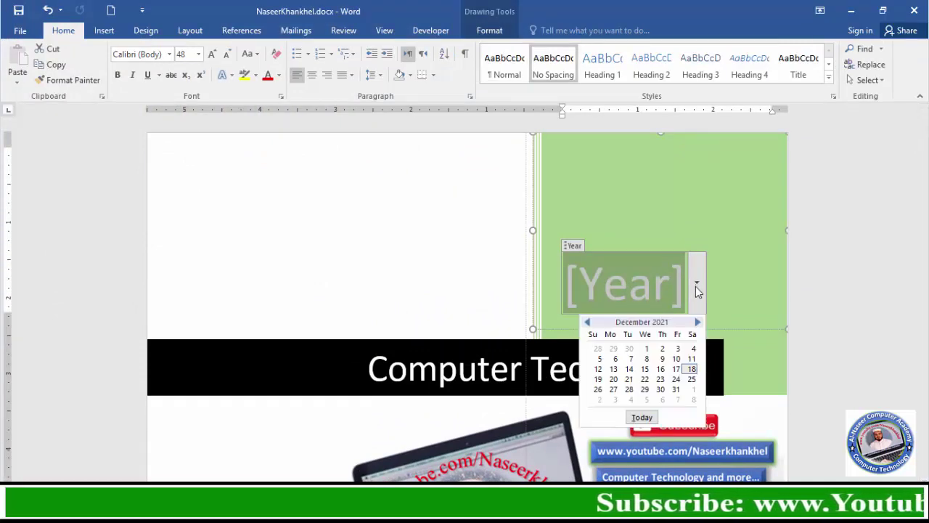
{"action": "left_click", "coordinate": [645, 379]}
{"action": "left_click", "coordinate": [203, 170]}
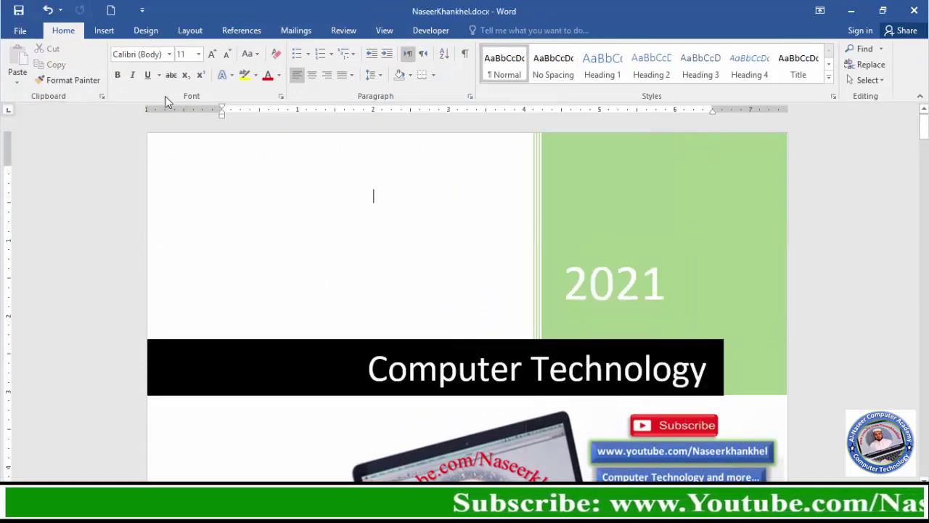
{"action": "left_click", "coordinate": [109, 34]}
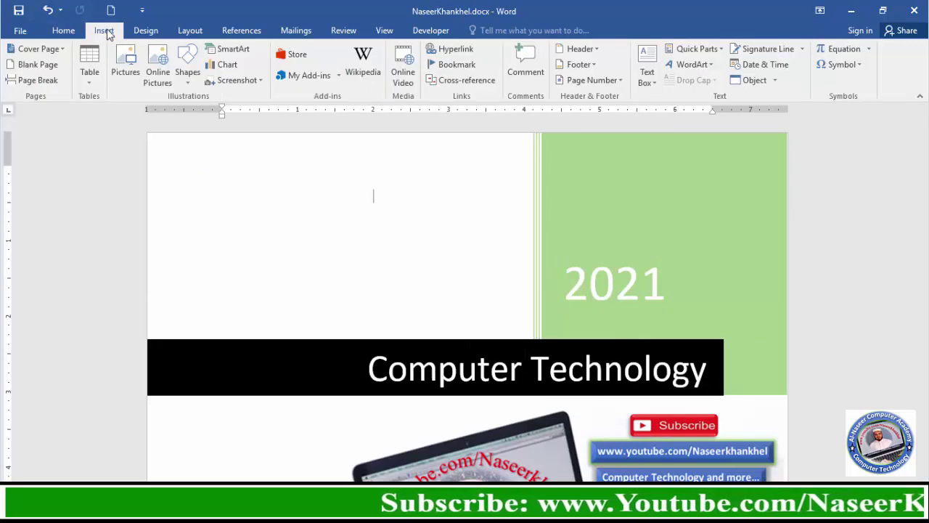
Remove the green cover page so the document opens with the red Insert Tab heading
{"action": "left_click", "coordinate": [63, 50]}
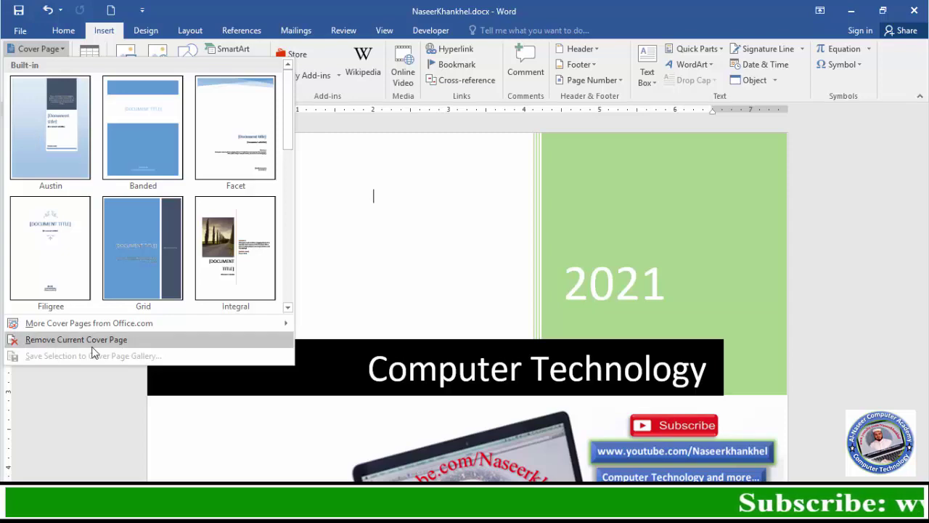
{"action": "left_click", "coordinate": [80, 341]}
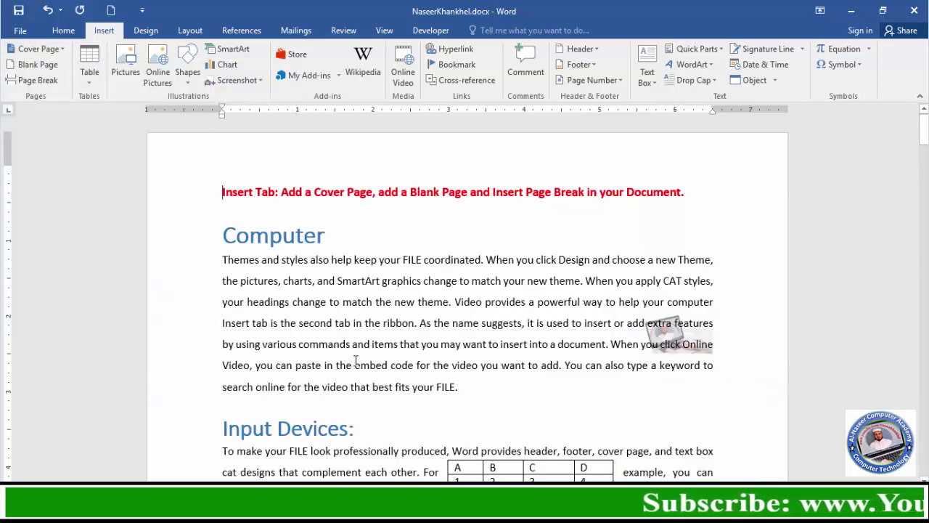
{"action": "scroll", "coordinate": [360, 337], "scroll_direction": "down", "scroll_amount": 3}
{"action": "scroll", "coordinate": [360, 338], "scroll_direction": "up", "scroll_amount": 3}
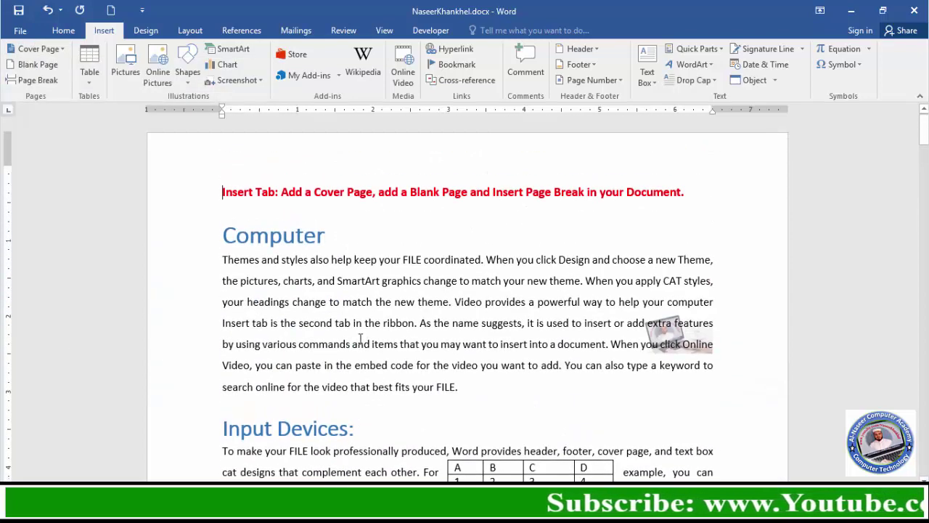
{"action": "scroll", "coordinate": [360, 337], "scroll_direction": "down", "scroll_amount": 3}
{"action": "scroll", "coordinate": [360, 339], "scroll_direction": "down", "scroll_amount": 3}
{"action": "scroll", "coordinate": [360, 339], "scroll_direction": "up", "scroll_amount": 3}
{"action": "scroll", "coordinate": [360, 339], "scroll_direction": "up", "scroll_amount": 3}
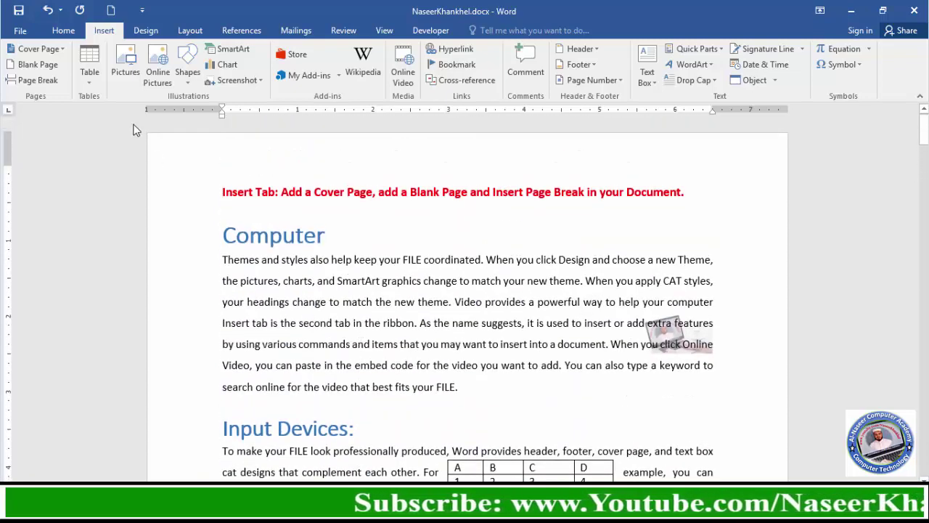
Insert the Grid cover page design titled COMPUTER TECHNOLOGY from the Cover Page gallery
{"action": "left_click", "coordinate": [61, 52]}
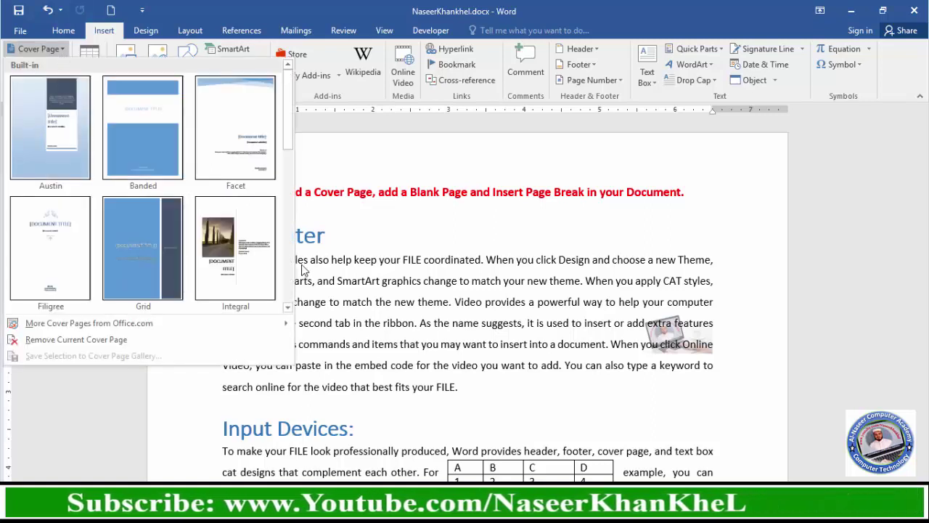
{"action": "mouse_move", "coordinate": [289, 138]}
{"action": "left_mouse_down"}
{"action": "mouse_move", "coordinate": [292, 300]}
{"action": "mouse_move", "coordinate": [291, 151]}
{"action": "left_mouse_up"}
{"action": "left_click", "coordinate": [147, 190]}
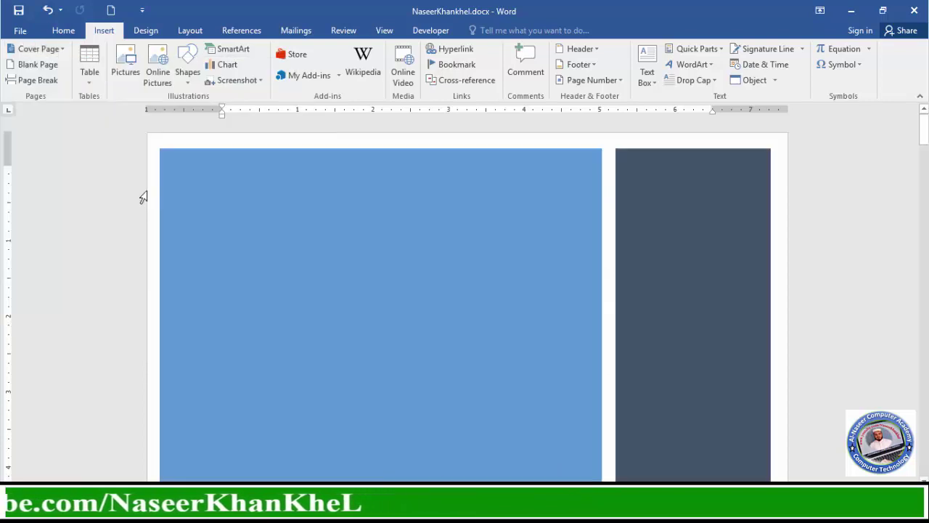
{"action": "scroll", "coordinate": [365, 339], "scroll_direction": "down", "scroll_amount": 3}
{"action": "scroll", "coordinate": [407, 327], "scroll_direction": "up", "scroll_amount": 6}
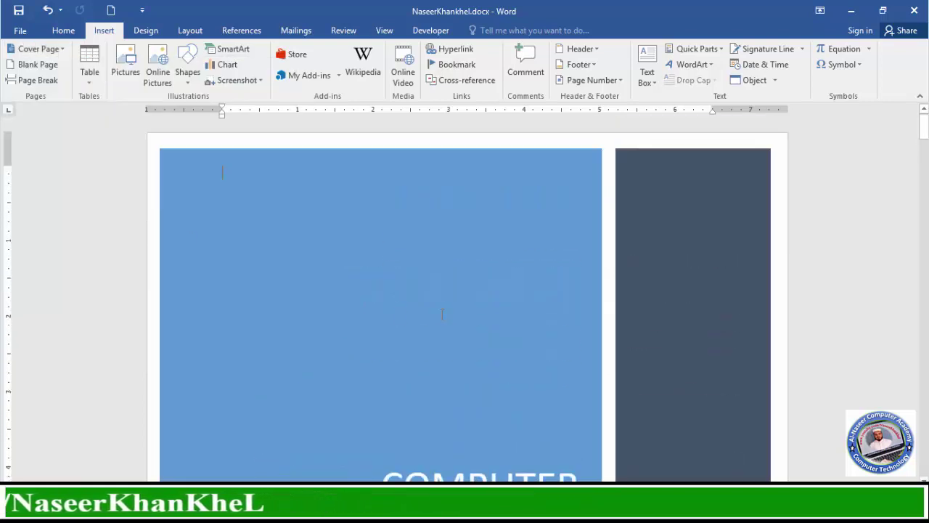
{"action": "scroll", "coordinate": [442, 315], "scroll_direction": "down", "scroll_amount": 2}
{"action": "scroll", "coordinate": [395, 324], "scroll_direction": "down", "scroll_amount": 3}
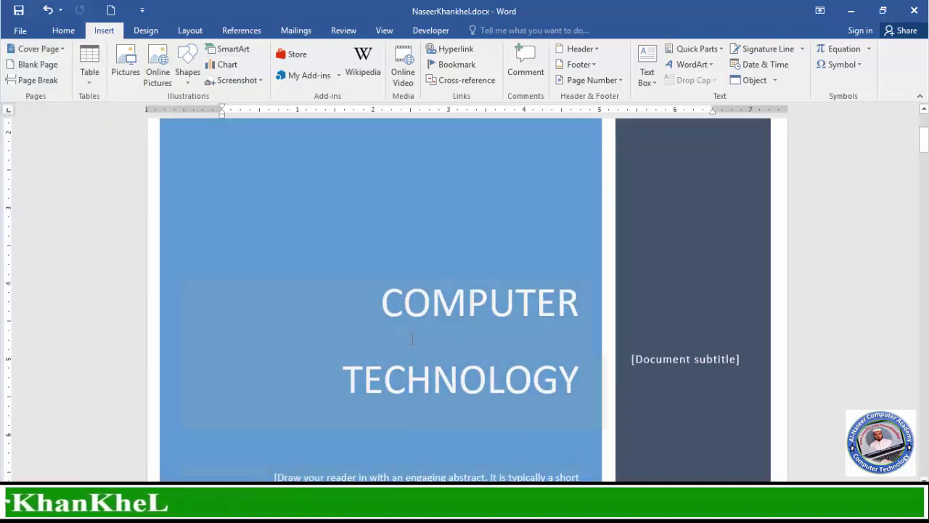
{"action": "scroll", "coordinate": [412, 338], "scroll_direction": "down", "scroll_amount": 1}
{"action": "scroll", "coordinate": [457, 327], "scroll_direction": "down", "scroll_amount": 2}
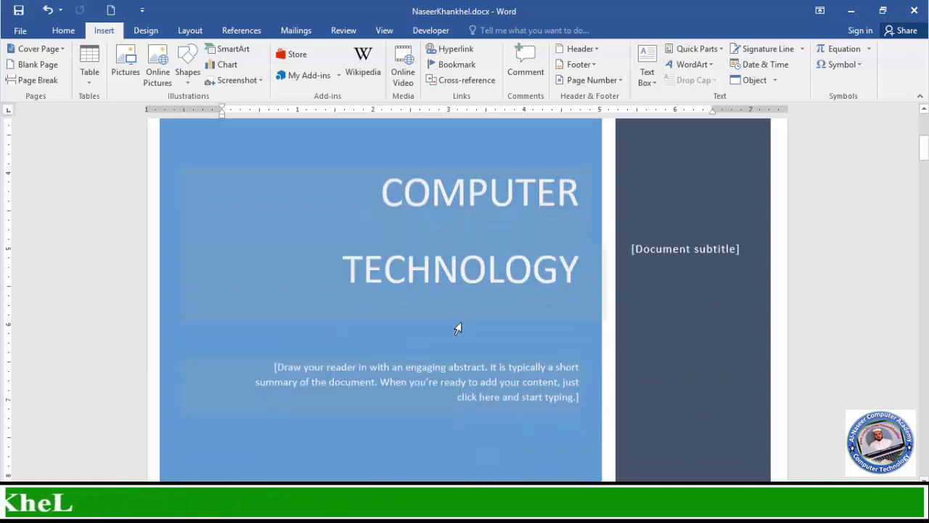
{"action": "key", "text": "ctrl+p"}
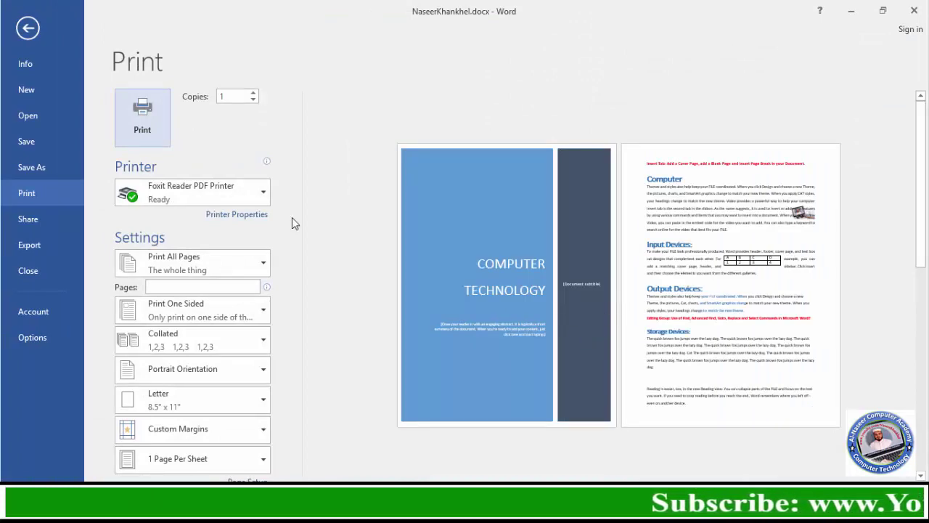
{"action": "key", "text": "Escape"}
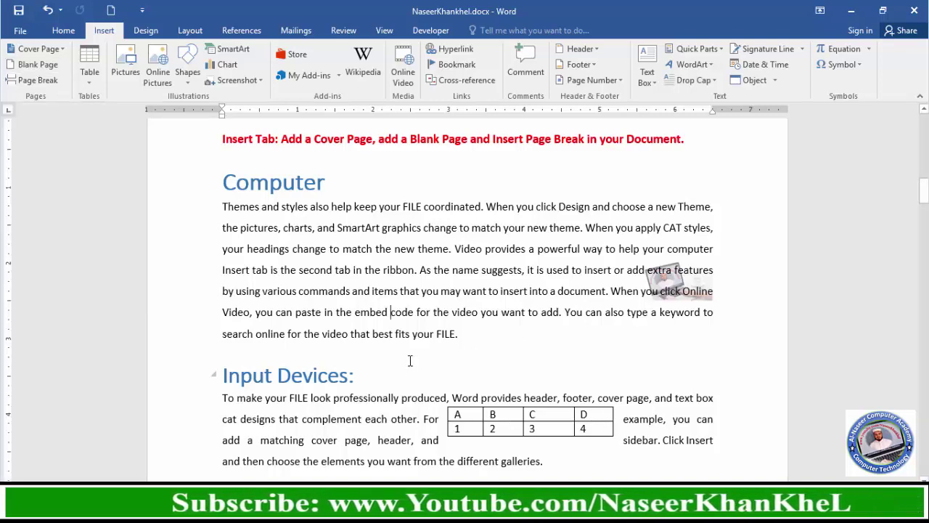
Place the cursor after "dog." at the end of the Storage Devices paragraph
{"action": "scroll", "coordinate": [395, 326], "scroll_direction": "down", "scroll_amount": 5}
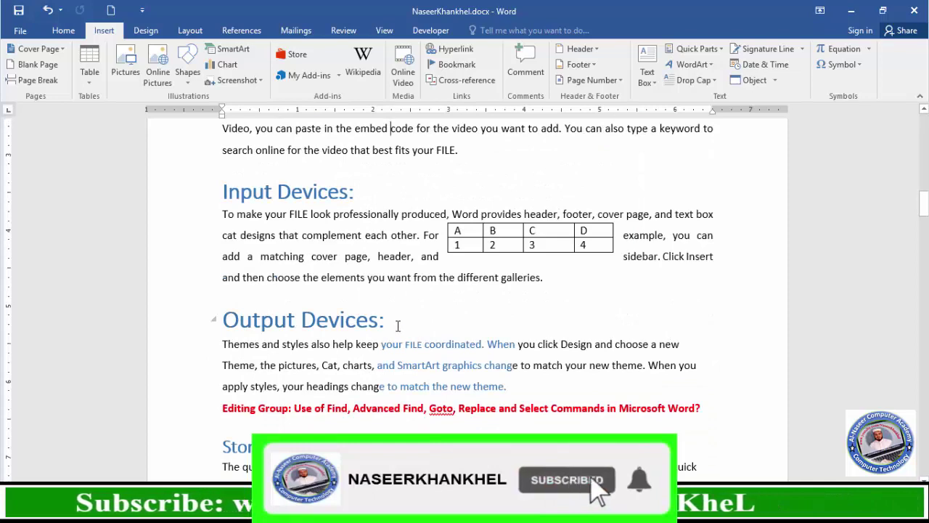
{"action": "scroll", "coordinate": [385, 361], "scroll_direction": "down", "scroll_amount": 4}
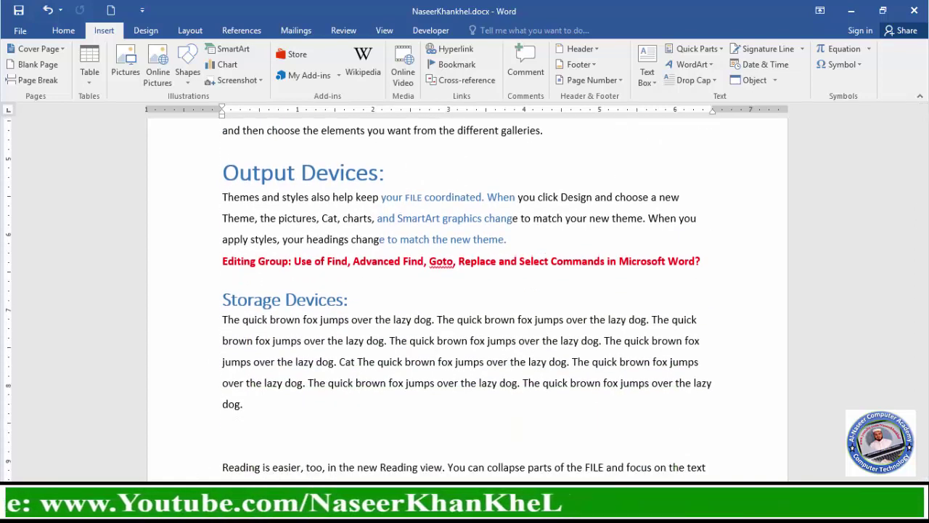
{"action": "left_click", "coordinate": [313, 424]}
{"action": "scroll", "coordinate": [312, 426], "scroll_direction": "down", "scroll_amount": 4}
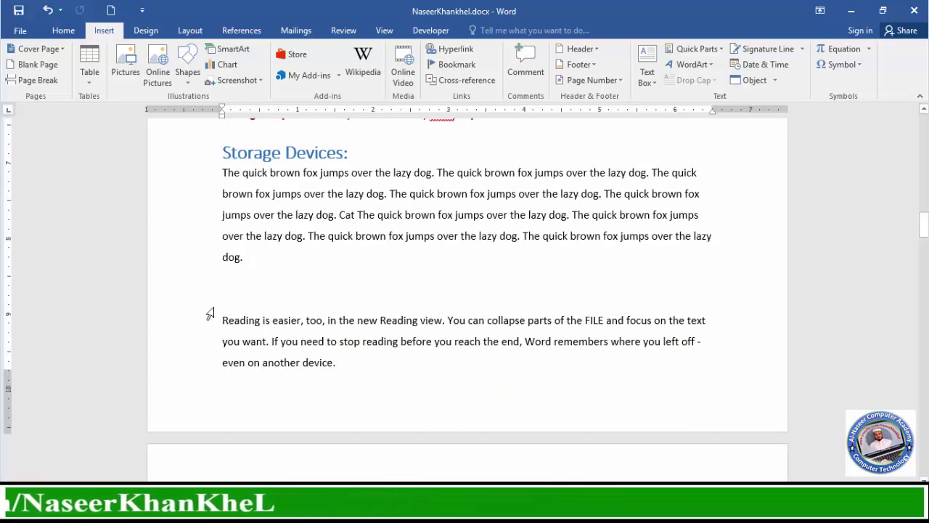
Insert a blank page at that point and review the result
{"action": "left_click", "coordinate": [37, 68]}
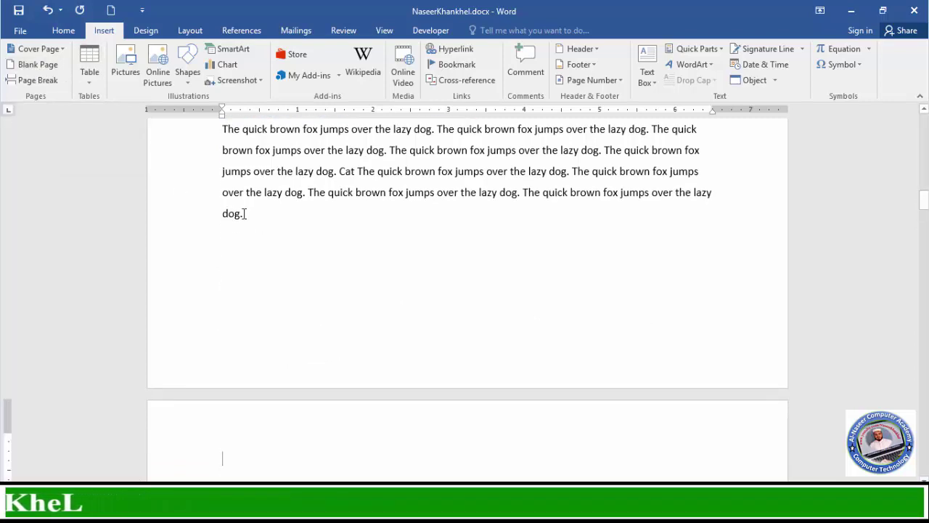
{"action": "scroll", "coordinate": [316, 294], "scroll_direction": "down", "scroll_amount": 3}
{"action": "scroll", "coordinate": [316, 296], "scroll_direction": "down", "scroll_amount": 3}
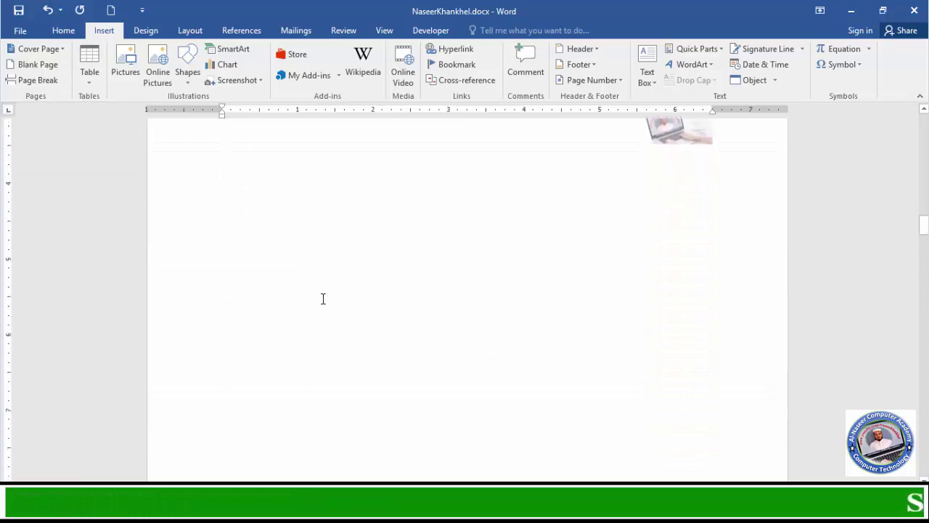
{"action": "scroll", "coordinate": [325, 299], "scroll_direction": "down", "scroll_amount": 3}
{"action": "scroll", "coordinate": [324, 303], "scroll_direction": "down", "scroll_amount": 3}
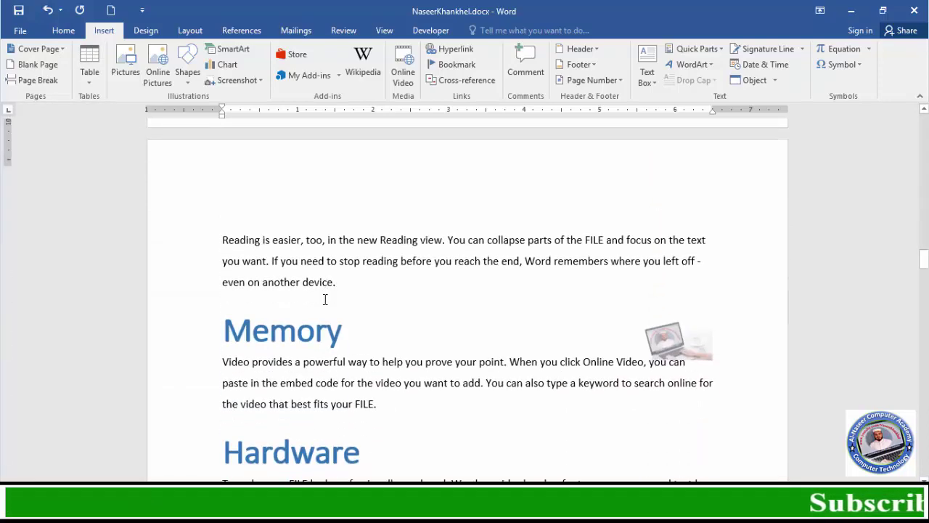
{"action": "scroll", "coordinate": [323, 303], "scroll_direction": "up", "scroll_amount": 3}
{"action": "scroll", "coordinate": [325, 305], "scroll_direction": "down", "scroll_amount": 3}
{"action": "scroll", "coordinate": [325, 305], "scroll_direction": "up", "scroll_amount": 3}
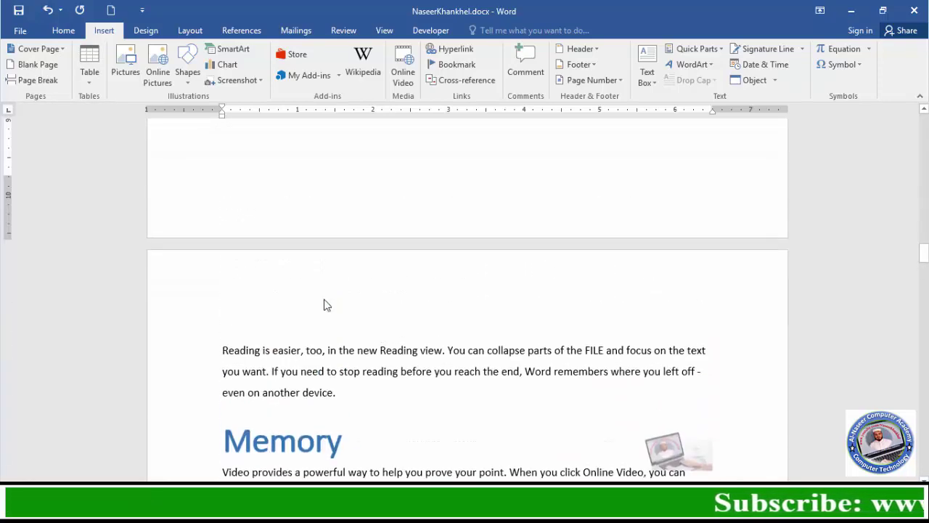
{"action": "scroll", "coordinate": [325, 305], "scroll_direction": "up", "scroll_amount": 6}
{"action": "scroll", "coordinate": [324, 301], "scroll_direction": "up", "scroll_amount": 3}
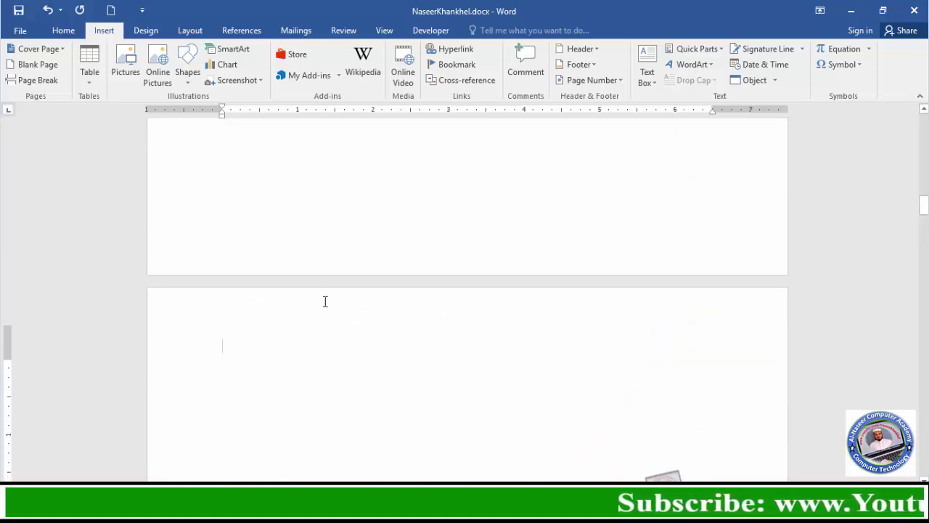
{"action": "scroll", "coordinate": [325, 302], "scroll_direction": "up", "scroll_amount": 3}
{"action": "scroll", "coordinate": [324, 301], "scroll_direction": "up", "scroll_amount": 2}
{"action": "scroll", "coordinate": [324, 303], "scroll_direction": "down", "scroll_amount": 5}
{"action": "scroll", "coordinate": [324, 308], "scroll_direction": "down", "scroll_amount": 5}
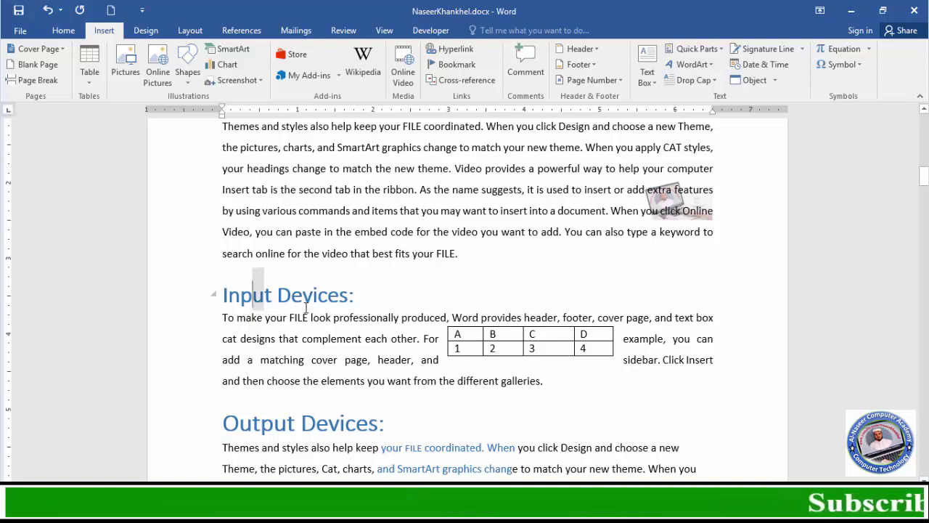
Add a page break before the "Input Devices:" heading, moving it onto a new page
{"action": "left_click_drag", "start_coordinate": [306, 308], "coordinate": [369, 368]}
{"action": "left_click", "coordinate": [450, 296]}
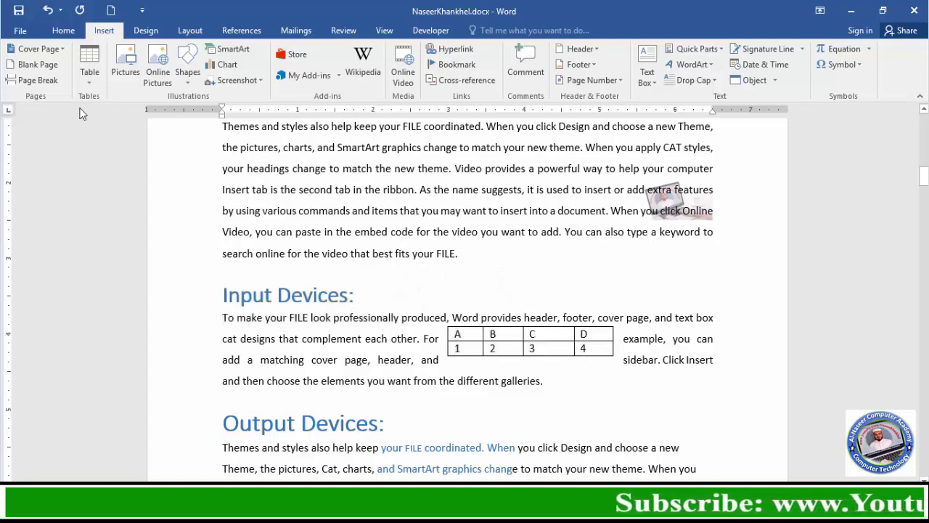
{"action": "left_click", "coordinate": [45, 84]}
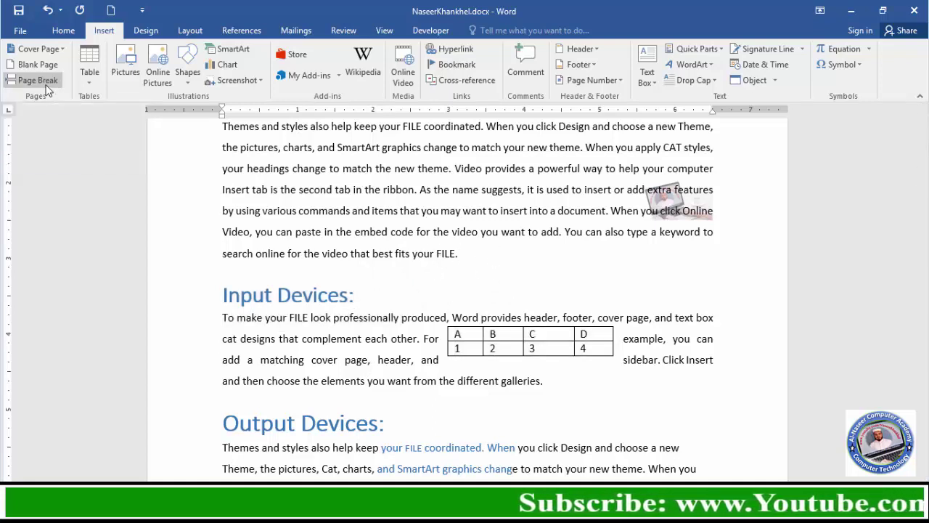
{"action": "scroll", "coordinate": [436, 283], "scroll_direction": "up", "scroll_amount": 2}
{"action": "scroll", "coordinate": [464, 291], "scroll_direction": "up", "scroll_amount": 3}
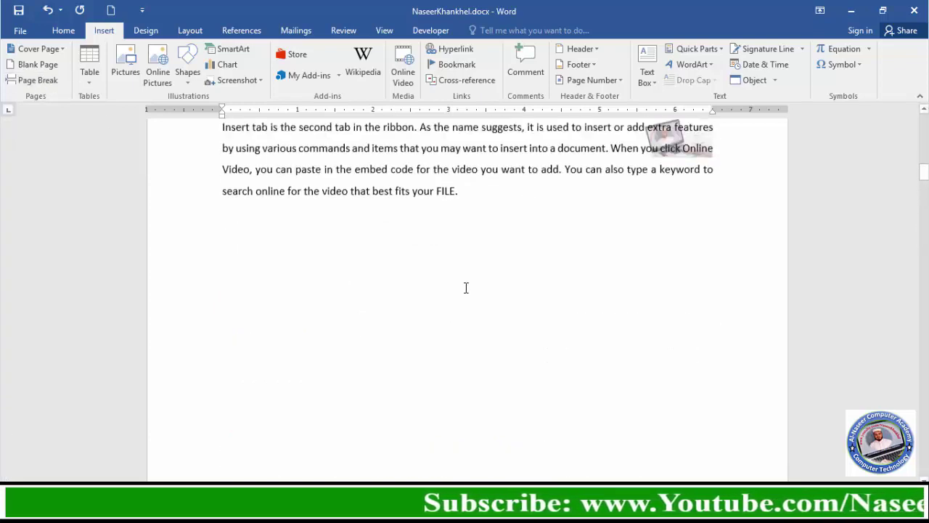
{"action": "scroll", "coordinate": [464, 290], "scroll_direction": "up", "scroll_amount": 3}
{"action": "scroll", "coordinate": [472, 402], "scroll_direction": "down", "scroll_amount": 1}
{"action": "scroll", "coordinate": [472, 399], "scroll_direction": "down", "scroll_amount": 2}
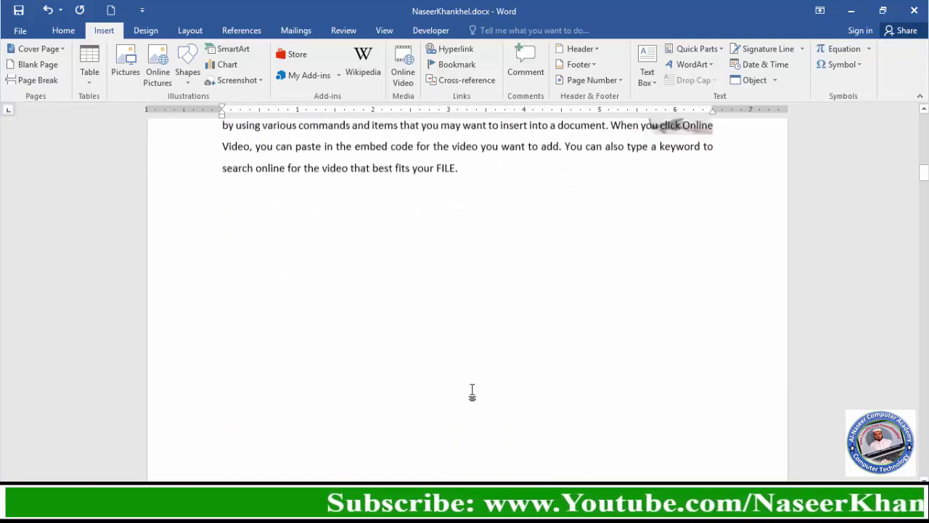
{"action": "scroll", "coordinate": [474, 392], "scroll_direction": "down", "scroll_amount": 3}
{"action": "scroll", "coordinate": [476, 382], "scroll_direction": "down", "scroll_amount": 2}
{"action": "scroll", "coordinate": [477, 382], "scroll_direction": "down", "scroll_amount": 3}
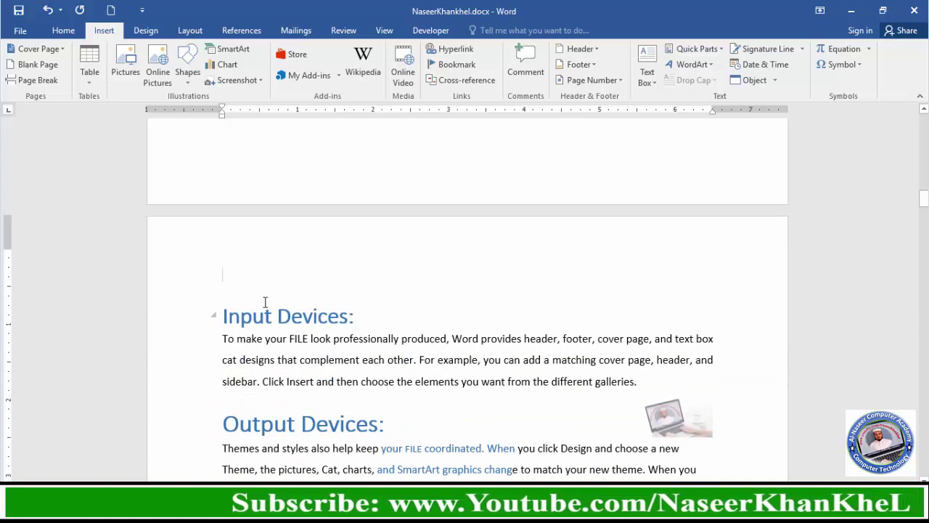
{"action": "scroll", "coordinate": [385, 327], "scroll_direction": "down", "scroll_amount": 3}
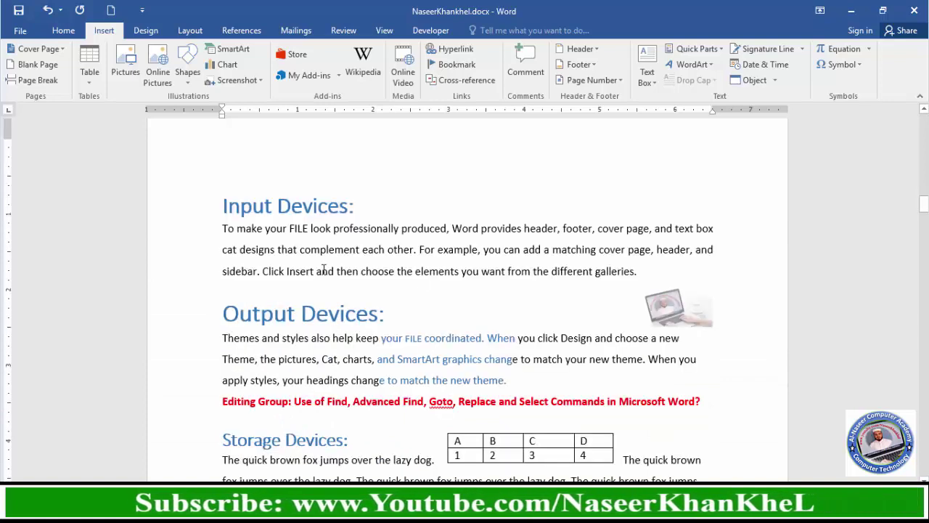